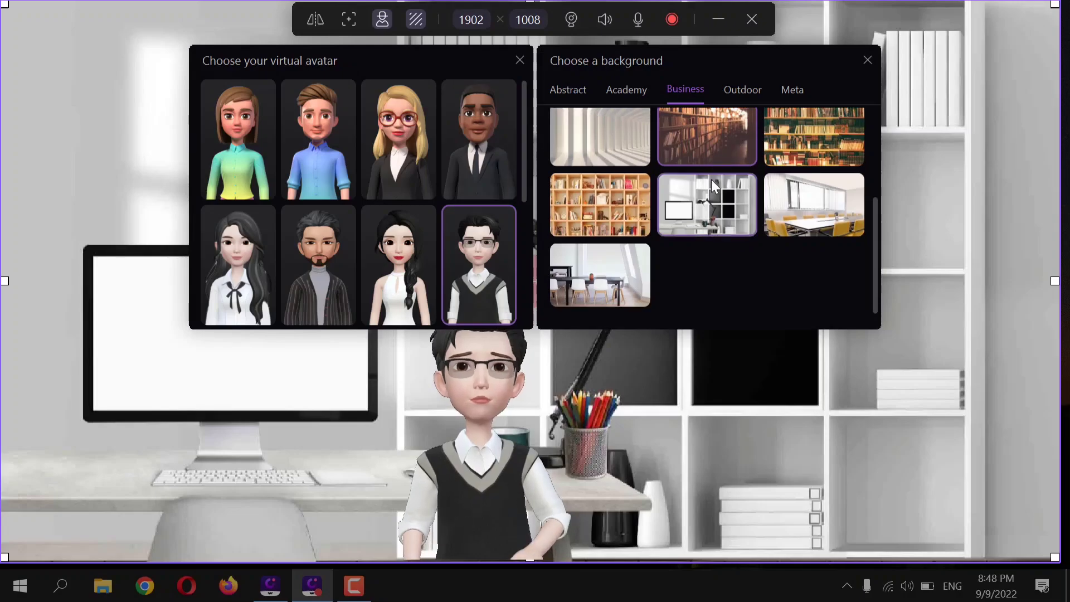
# Step: Try the Business backgrounds in turn, choosing the white shelf office, the white-chair room and the meeting room with yellow chairs
pyautogui.click(715, 193)
pyautogui.click(592, 278)
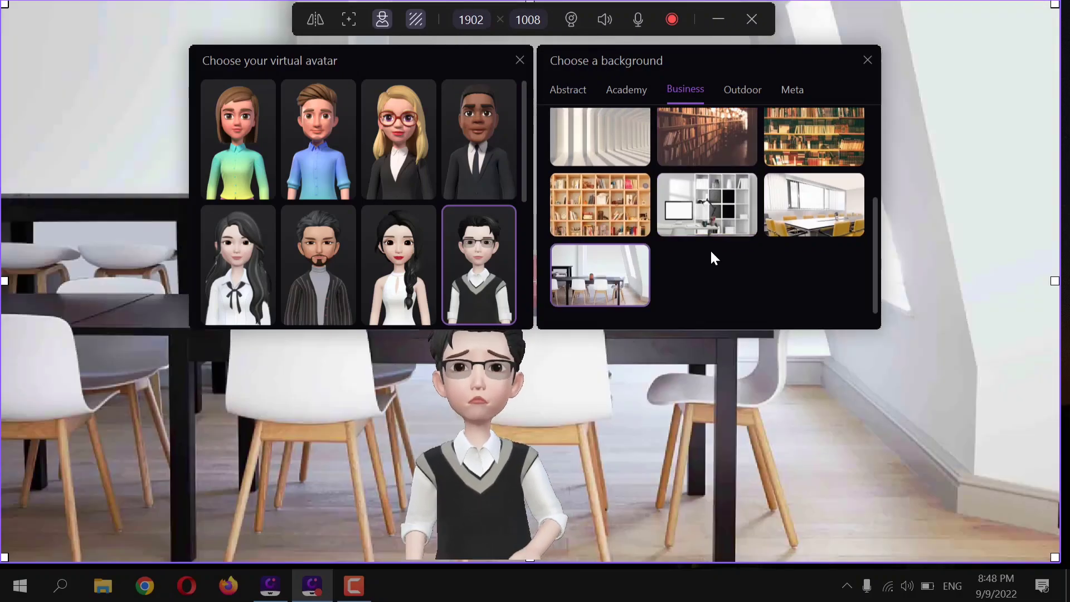
pyautogui.click(805, 209)
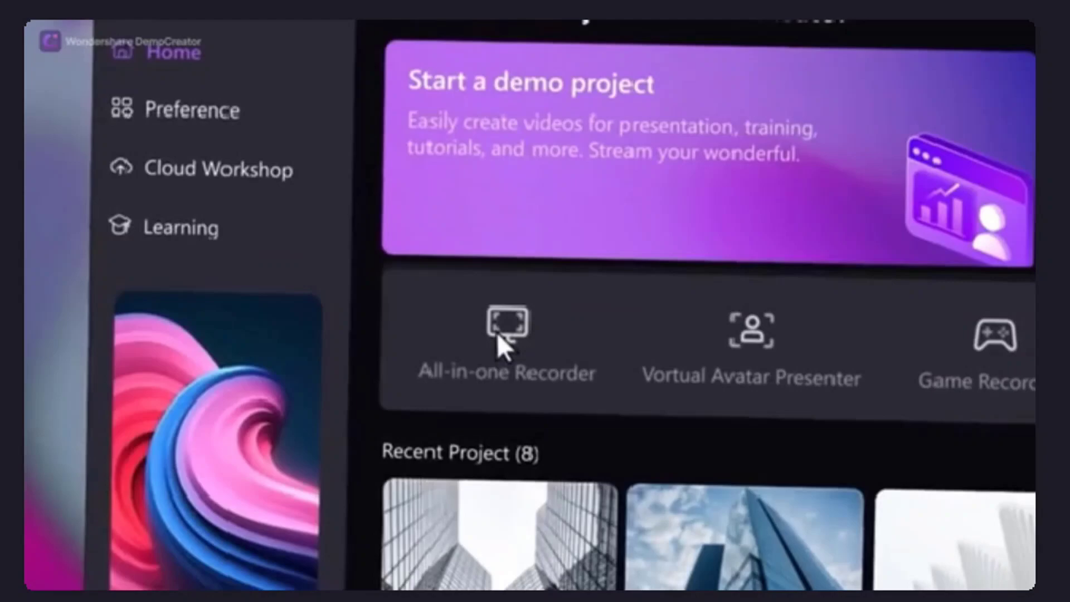
pyautogui.click(497, 332)
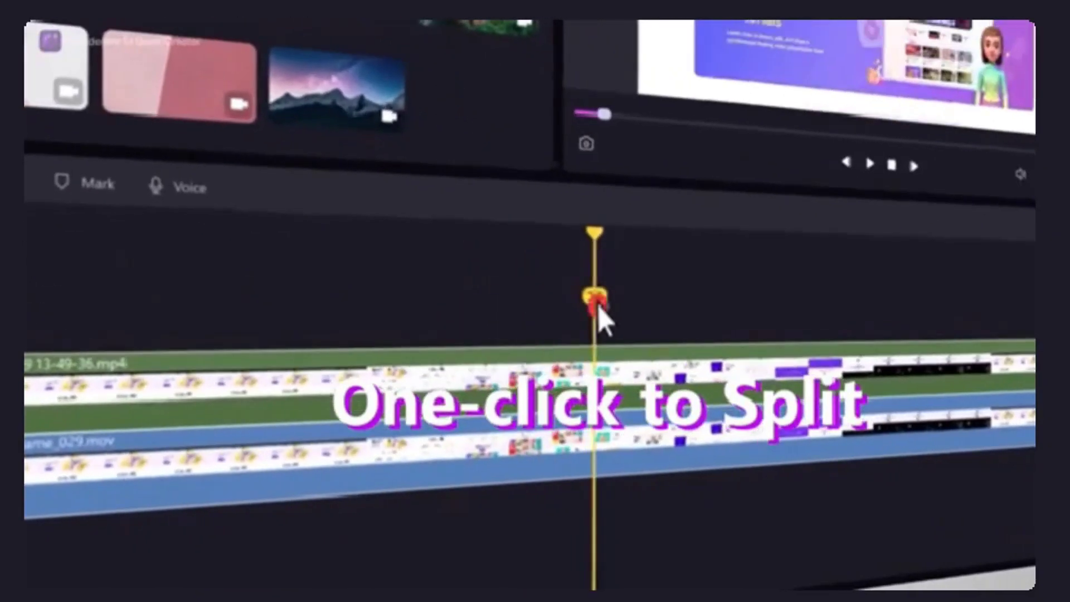
pyautogui.click(463, 317)
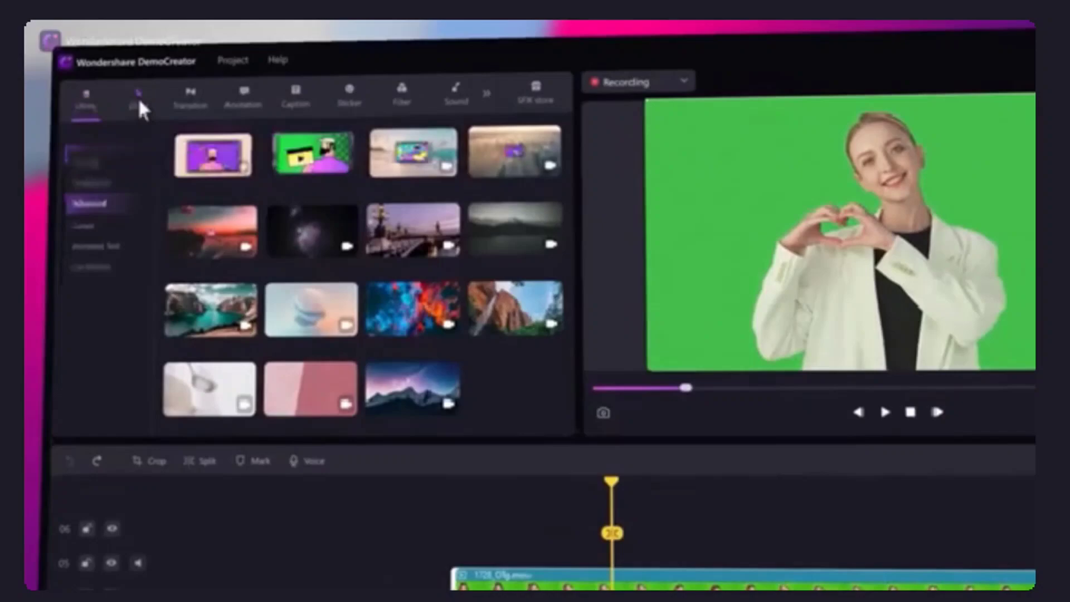
# Step: Add an effect from the Advanced category to the green-screen clip on the timeline
pyautogui.click(137, 96)
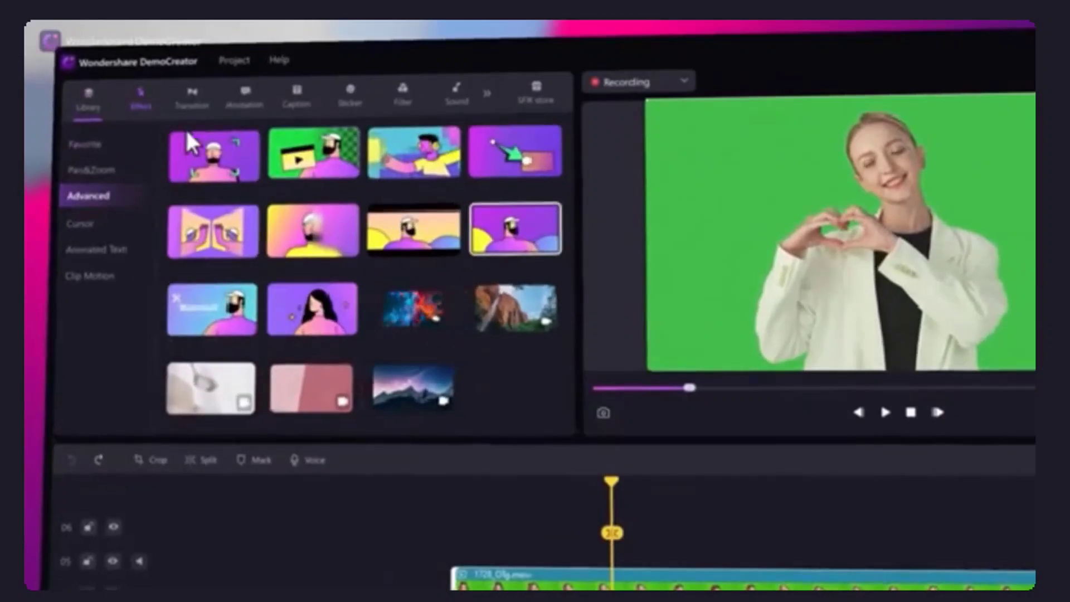
pyautogui.moveTo(249, 174); pyautogui.dragTo(385, 385)
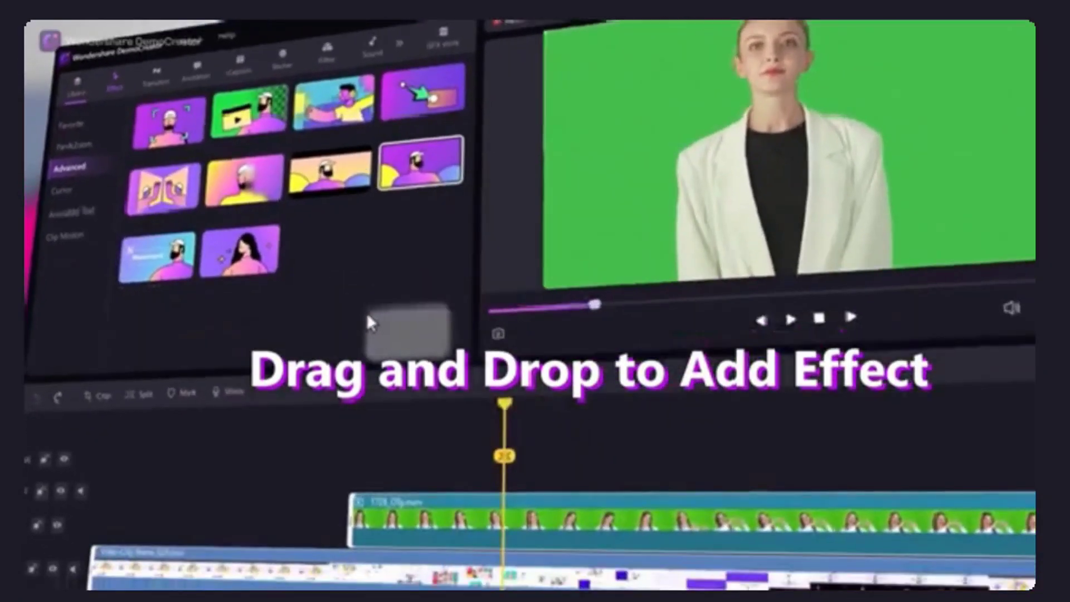
pyautogui.moveTo(367, 312); pyautogui.dragTo(566, 521)
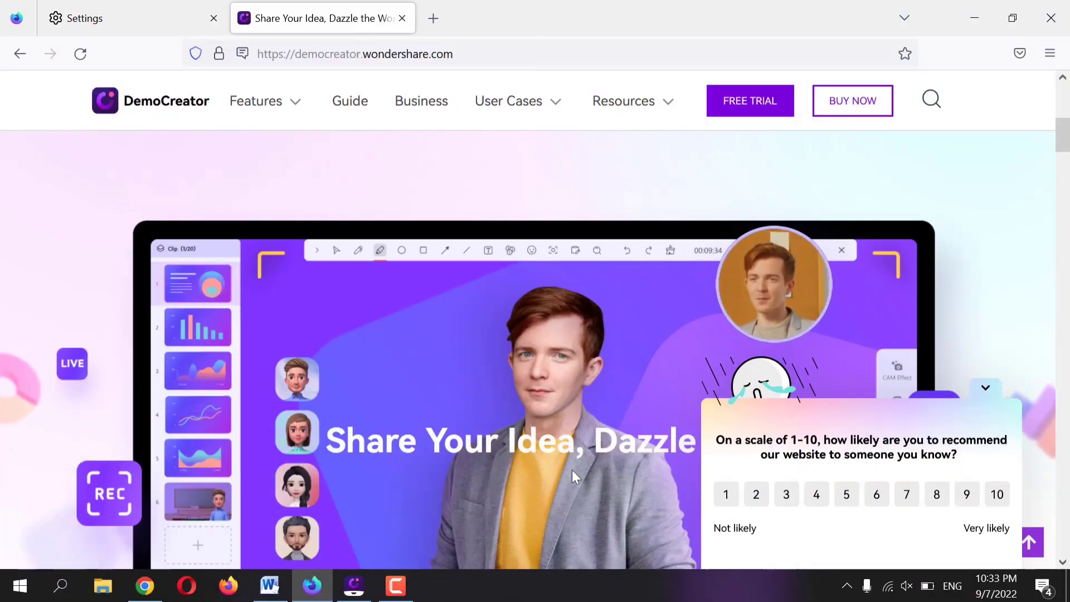
# Step: Download the free Windows installer from the DemoCreator website and show the browser's download progress
pyautogui.scroll(5, 544, 397)
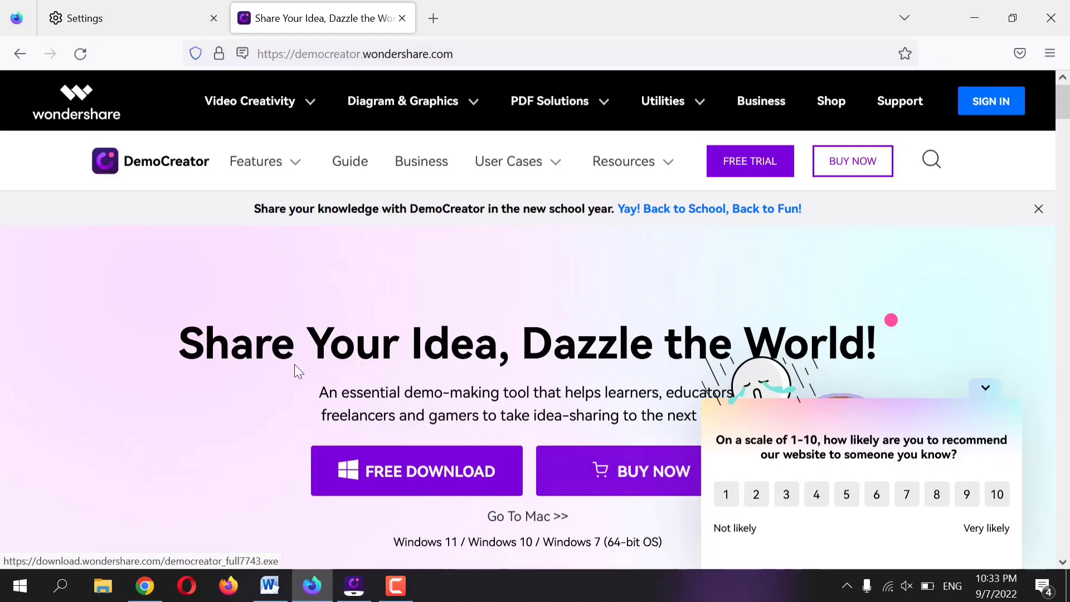
pyautogui.click(389, 473)
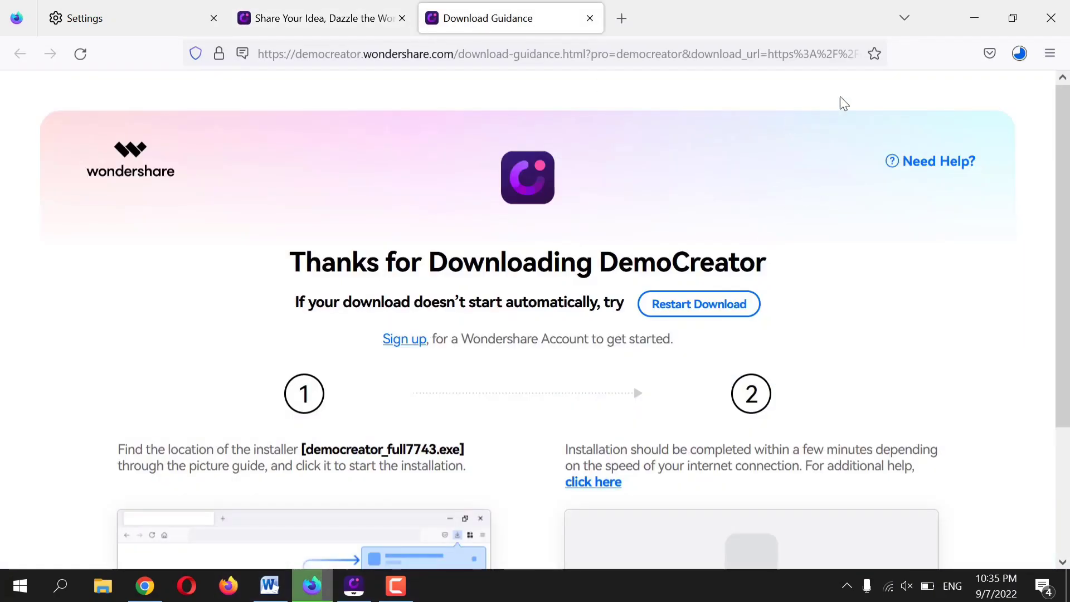
pyautogui.click(1016, 54)
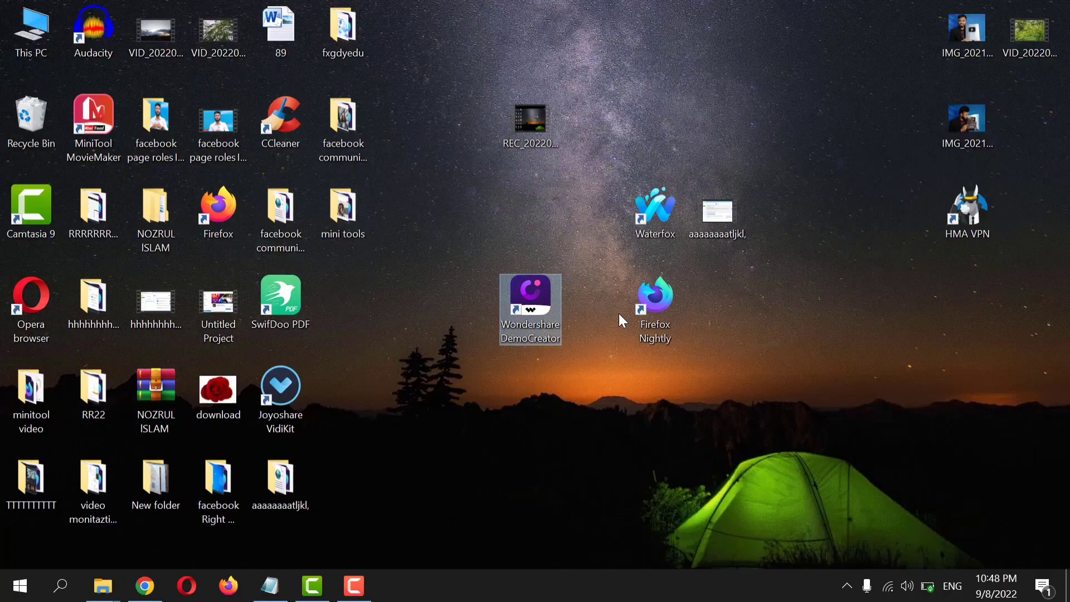
# Step: Reposition the Wondershare DemoCreator shortcut on the desktop and open the program's All-in-One Recorder
pyautogui.moveTo(539, 317); pyautogui.dragTo(471, 215)
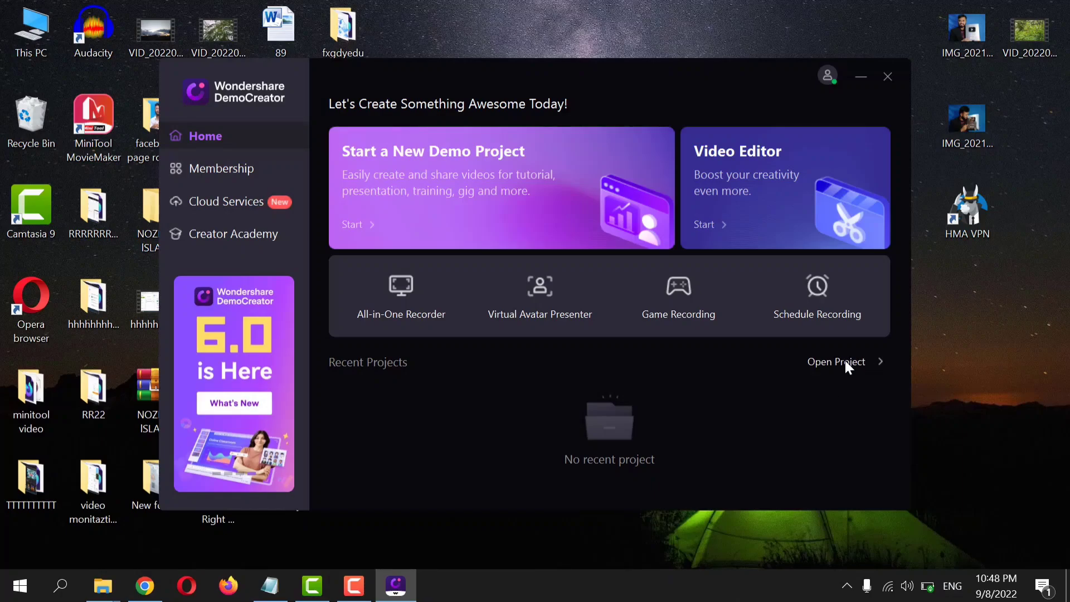
pyautogui.click(405, 287)
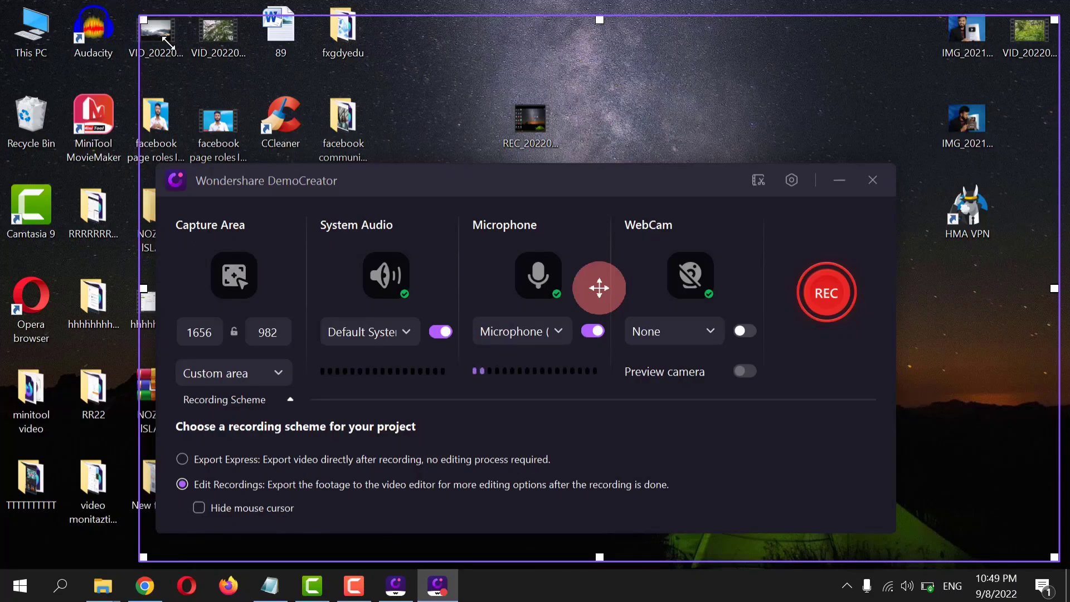
# Step: Enlarge the custom capture area to 1902 × 1008 and review the available capture area presets
pyautogui.moveTo(168, 42); pyautogui.dragTo(3, 3)
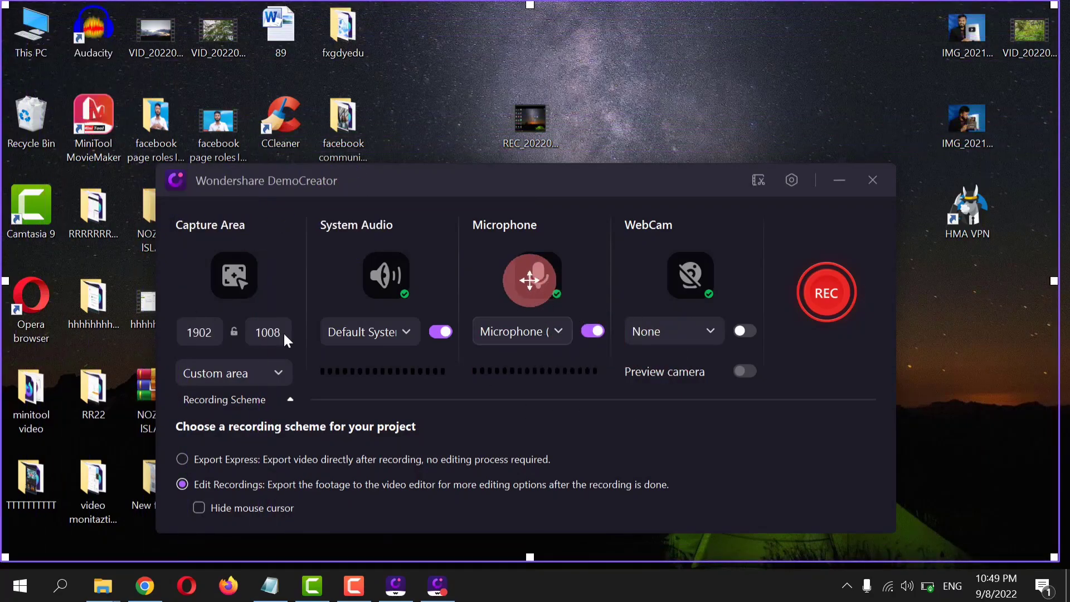
pyautogui.click(277, 375)
pyautogui.scroll(-3, 255, 282)
pyautogui.click(277, 375)
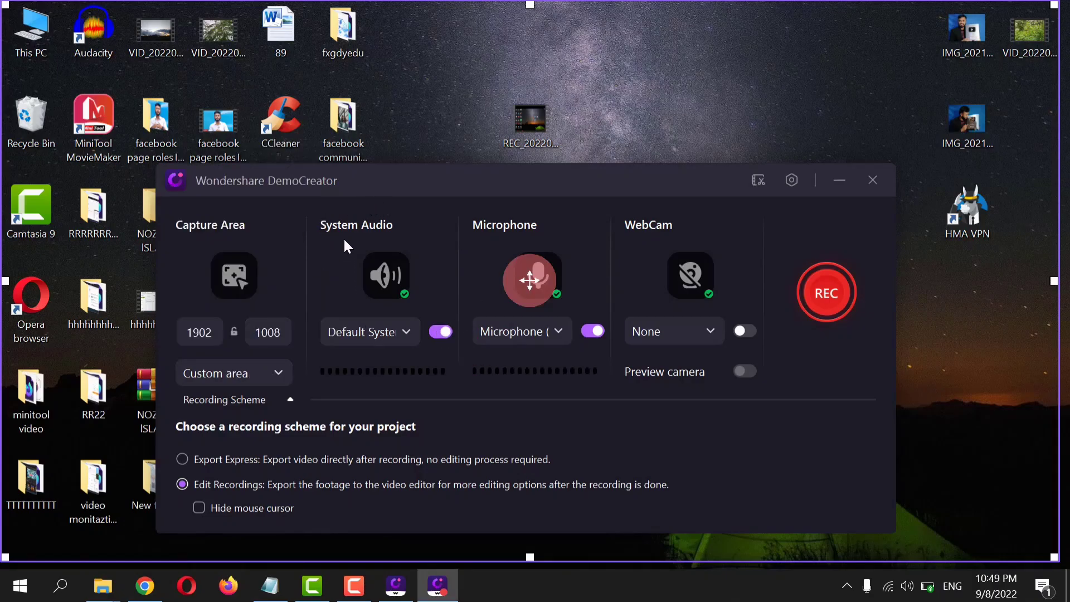
# Step: Review the available system audio and microphone sources, keeping the default system audio and the USB microphone
pyautogui.click(412, 331)
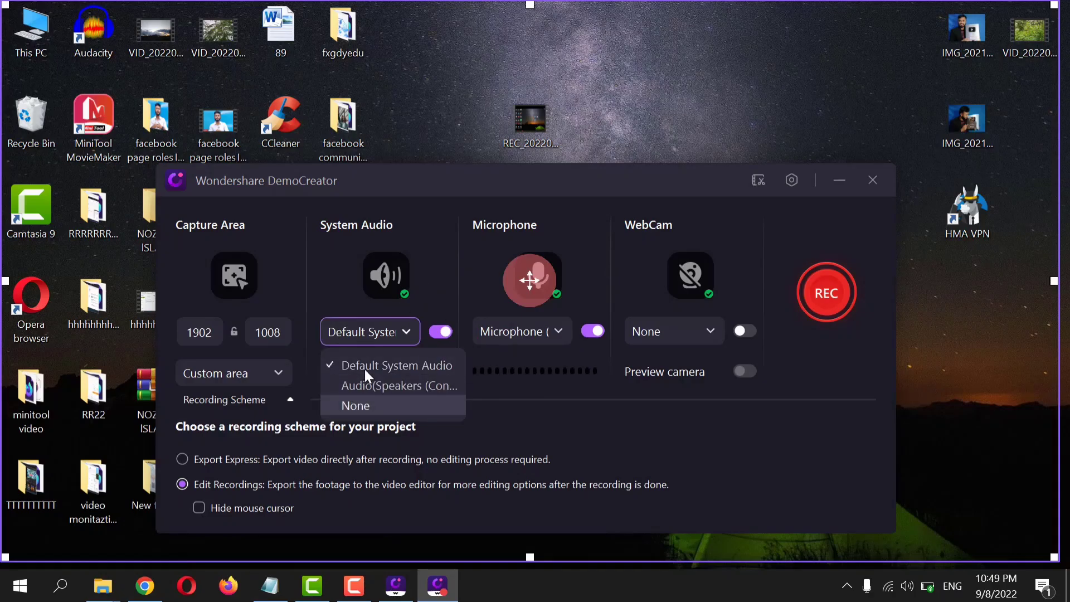
pyautogui.click(407, 334)
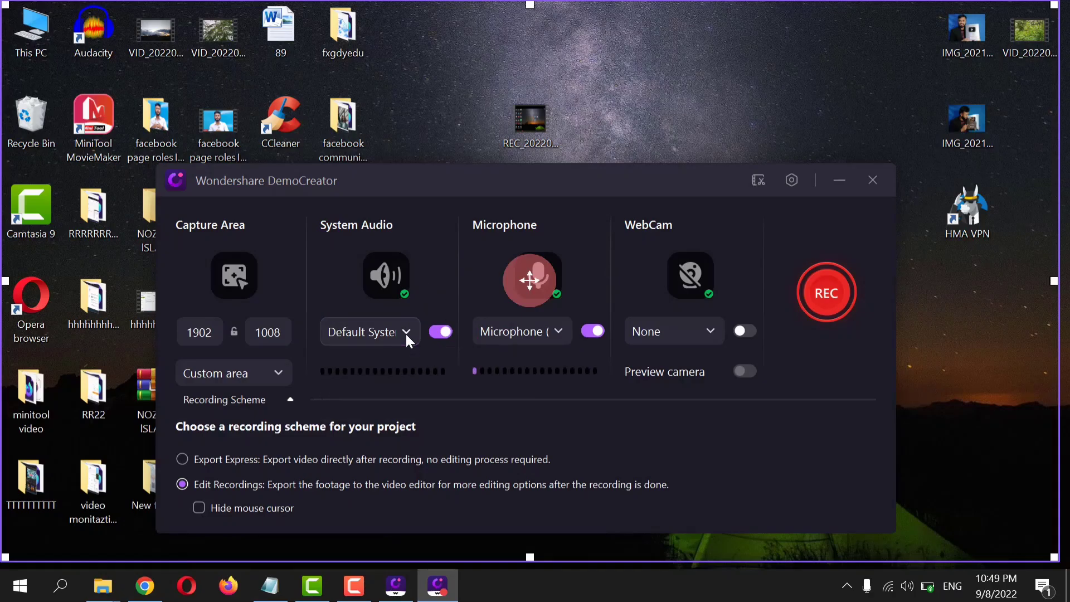
pyautogui.click(561, 332)
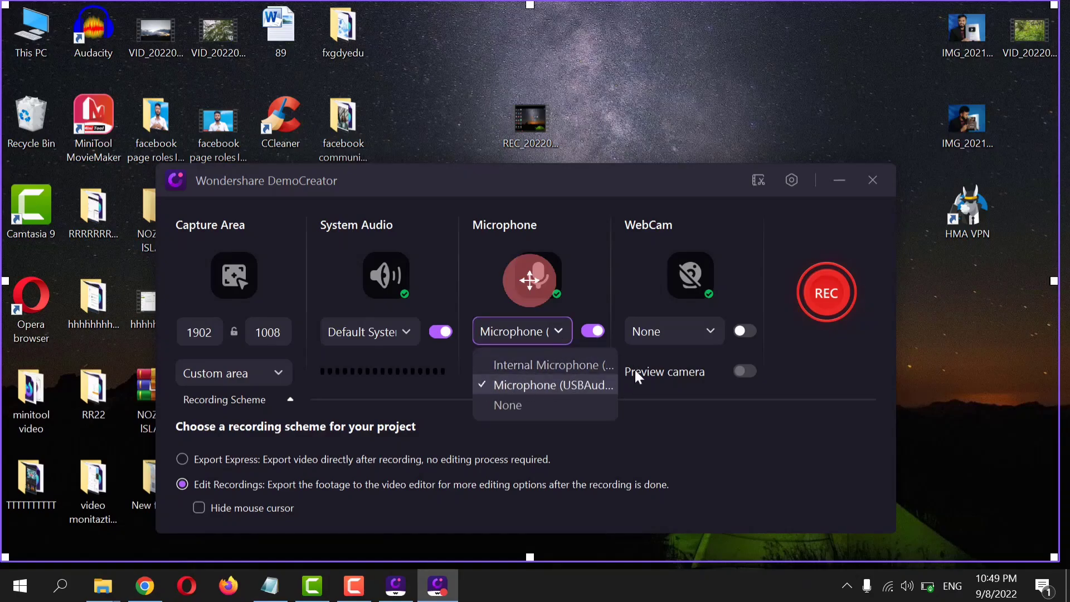
pyautogui.click(649, 398)
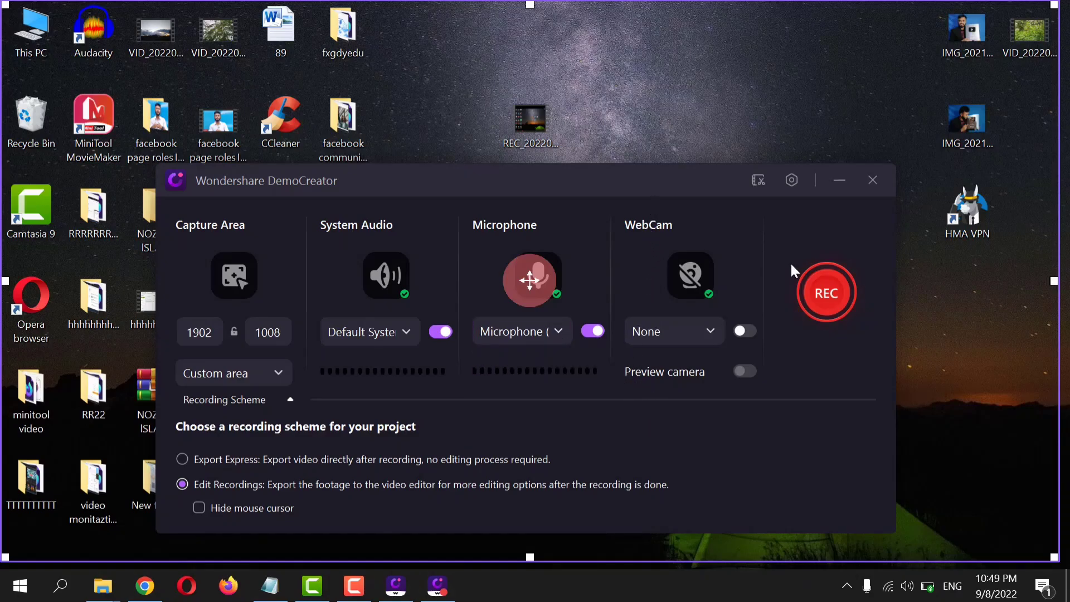
# Step: Turn on the webcam and place its preview window over the recorder settings
pyautogui.click(740, 331)
pyautogui.moveTo(620, 175); pyautogui.dragTo(600, 345)
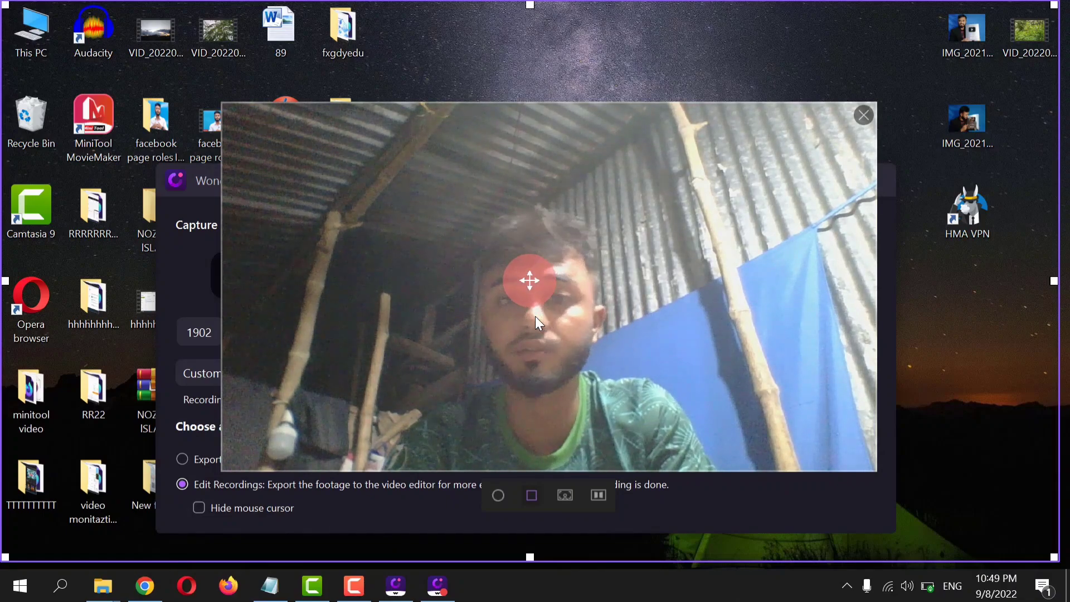
pyautogui.moveTo(577, 339); pyautogui.dragTo(615, 326)
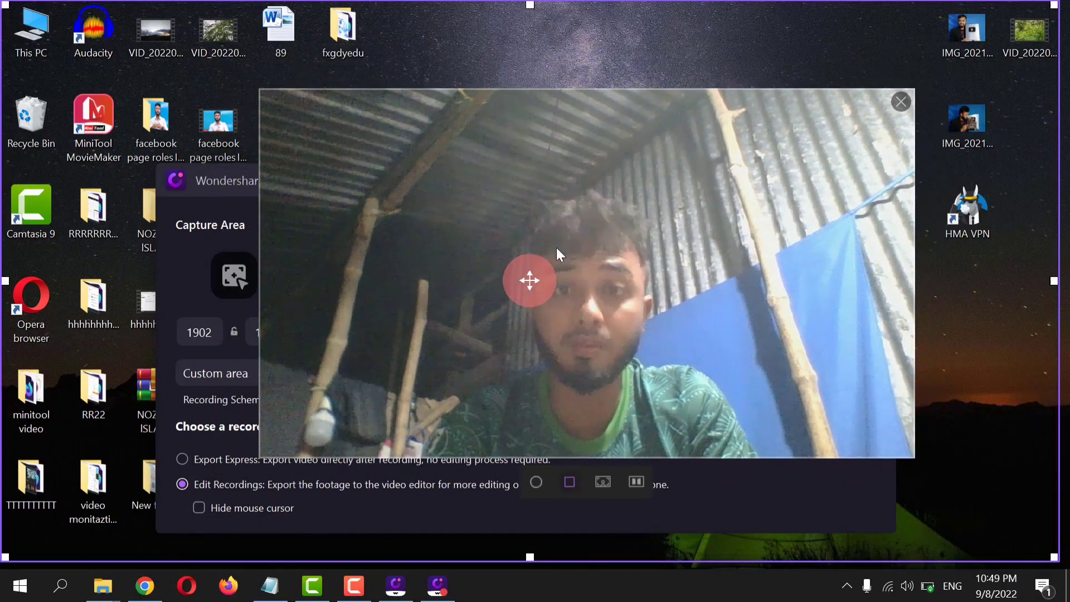
# Step: Make the webcam preview circular, shrink it to about half size and place it near the capture area's lower-right corner
pyautogui.click(536, 482)
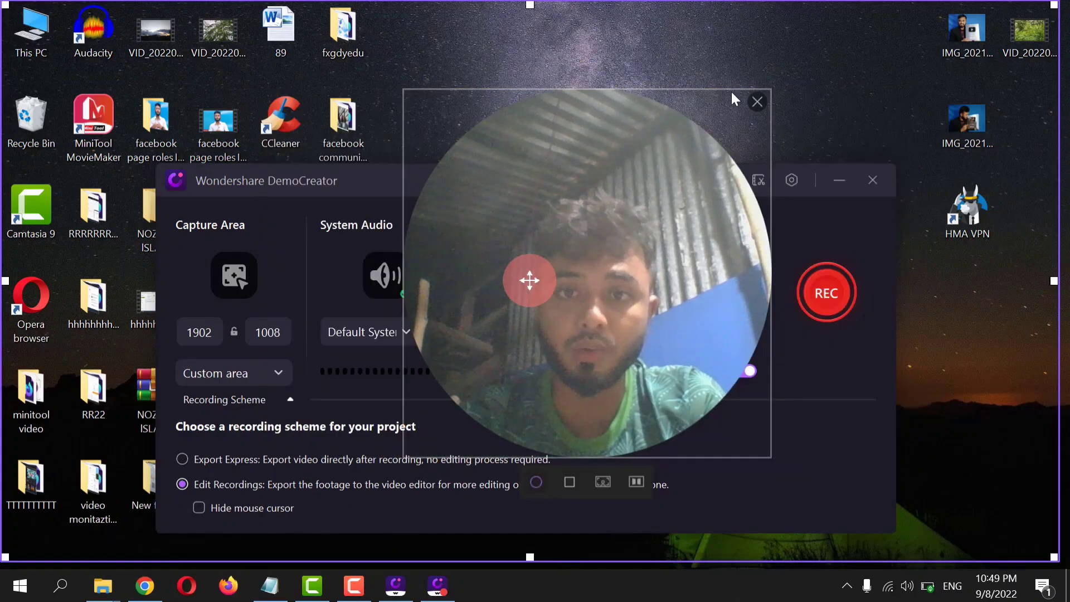
pyautogui.moveTo(767, 454); pyautogui.dragTo(564, 229)
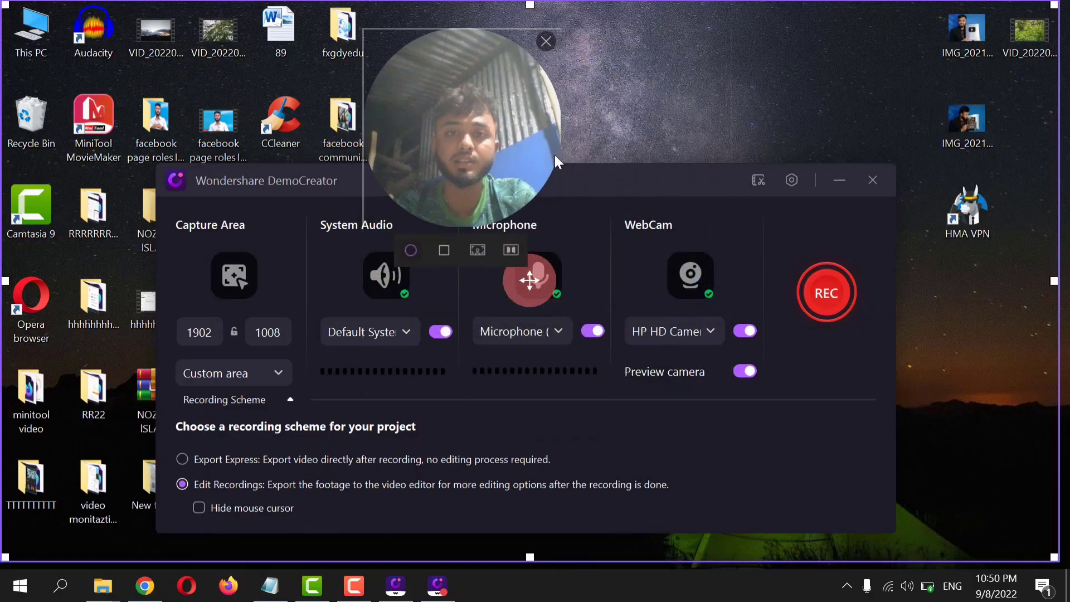
pyautogui.moveTo(529, 160); pyautogui.dragTo(879, 370)
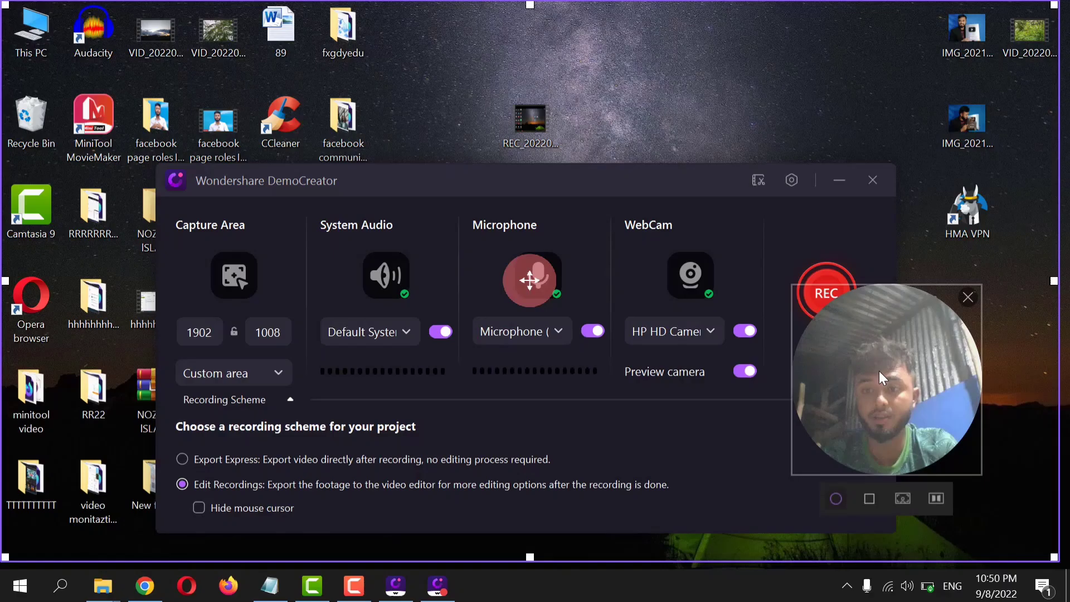
# Step: Try the rectangular webcam shape with background removal, and return to the circular shape with the background shown
pyautogui.click(869, 498)
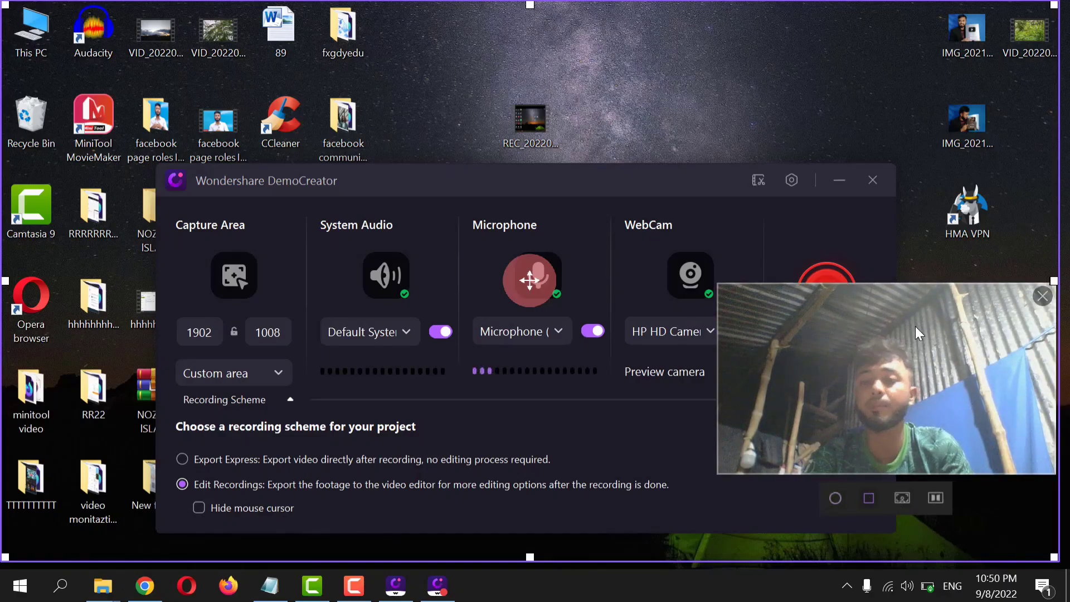
pyautogui.click(904, 497)
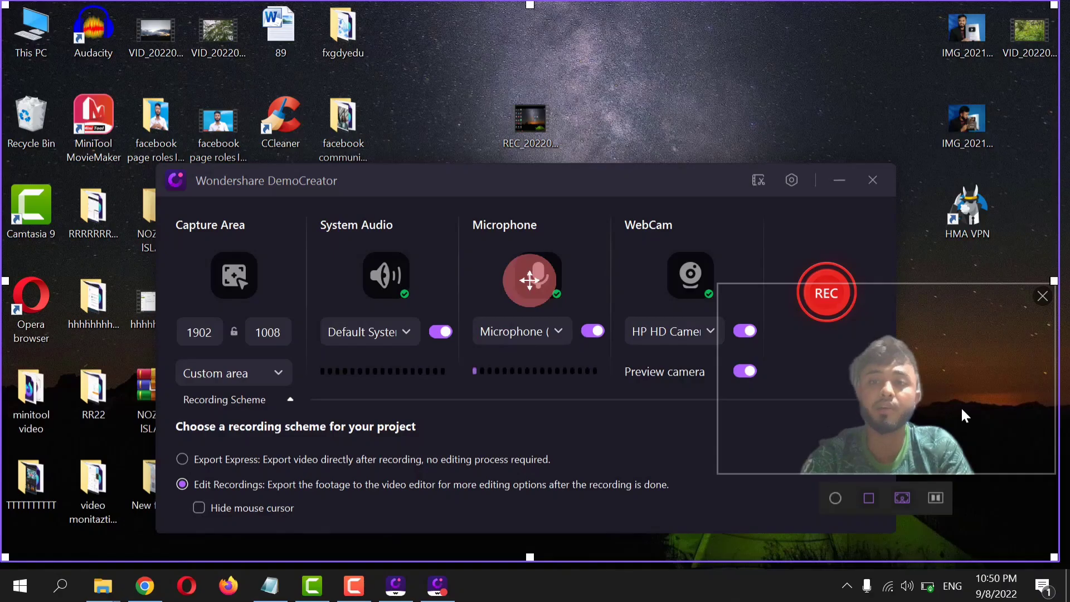
pyautogui.click(939, 495)
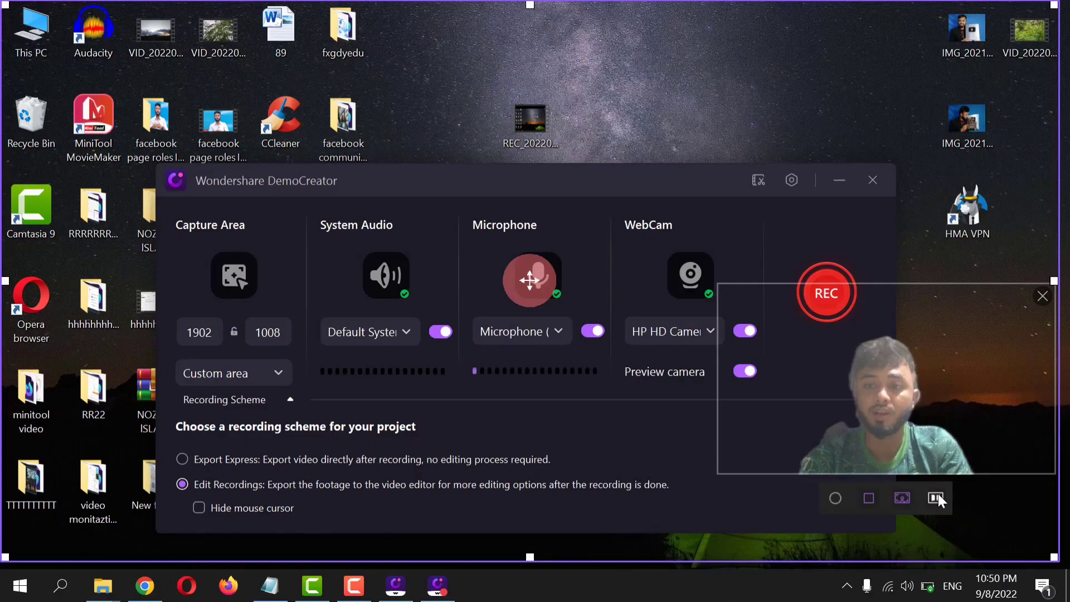
pyautogui.click(901, 498)
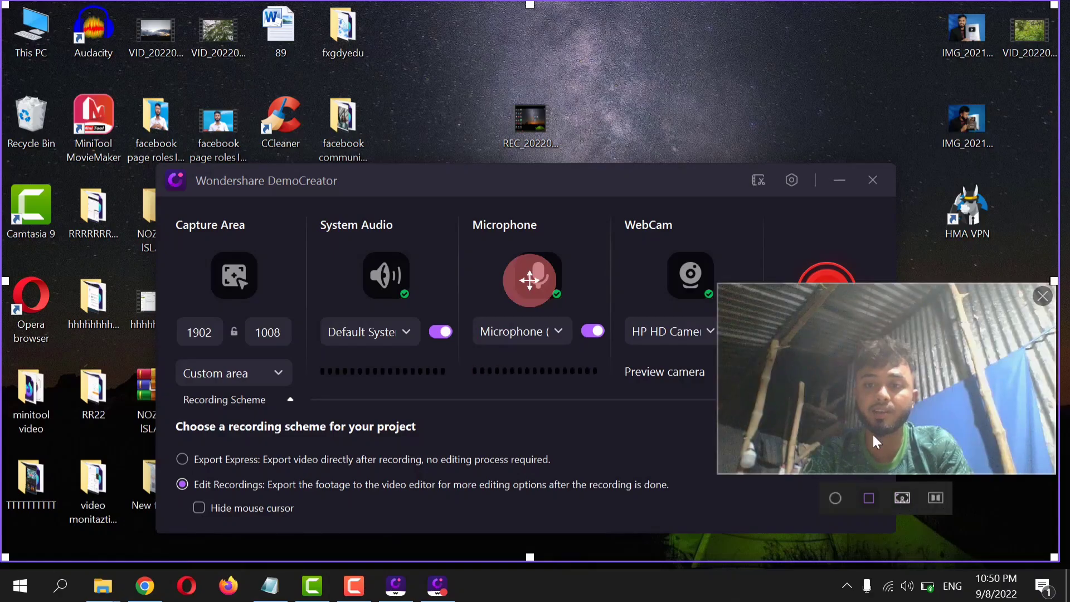
pyautogui.click(835, 498)
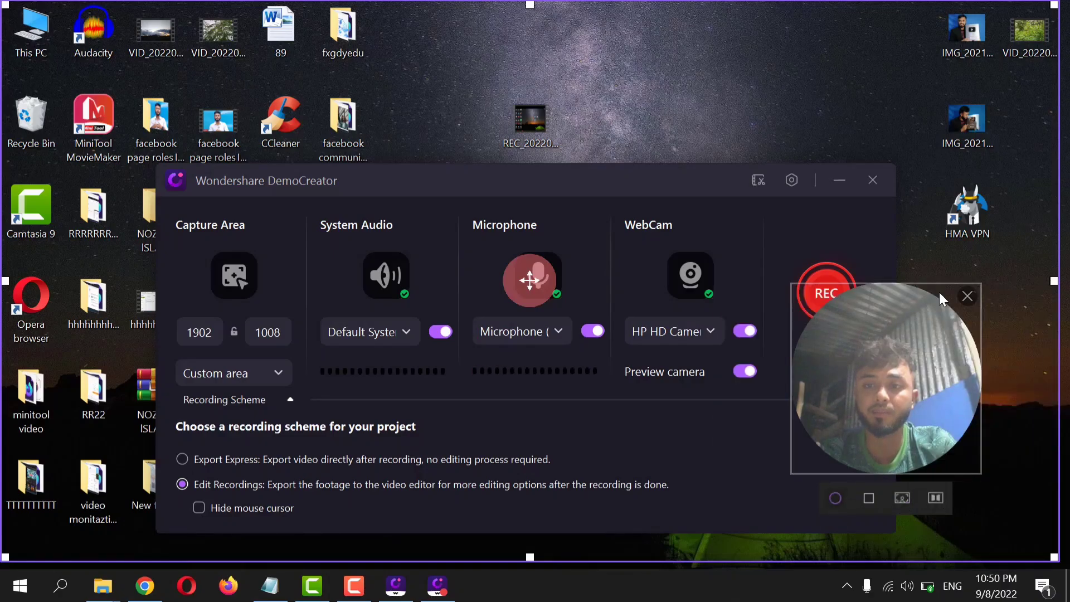
# Step: Nudge the circular webcam preview slightly and switch the webcam off
pyautogui.moveTo(864, 332)
pyautogui.mouseDown()
pyautogui.moveTo(826, 383)
pyautogui.moveTo(812, 375)
pyautogui.moveTo(862, 337)
pyautogui.mouseUp()
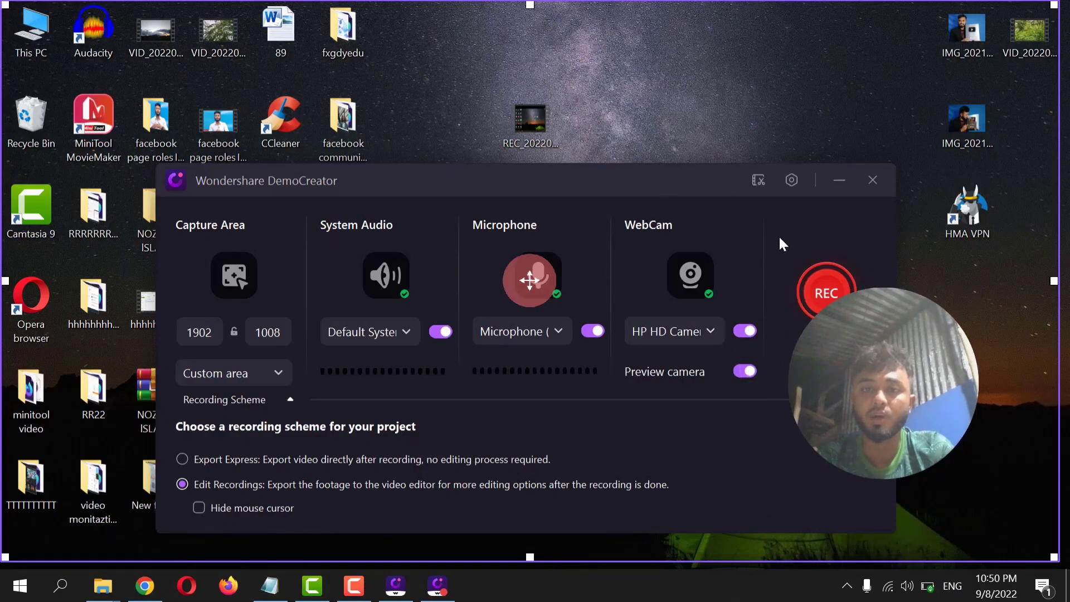
pyautogui.click(747, 332)
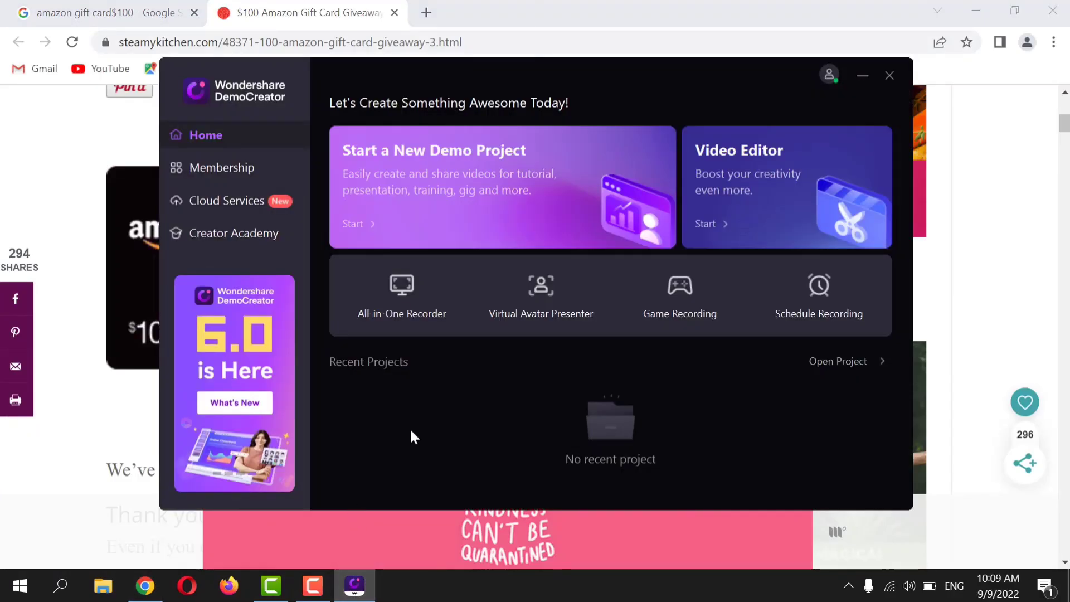
# Step: Minimize the browser window and open the Virtual Avatar Presenter
pyautogui.click(976, 10)
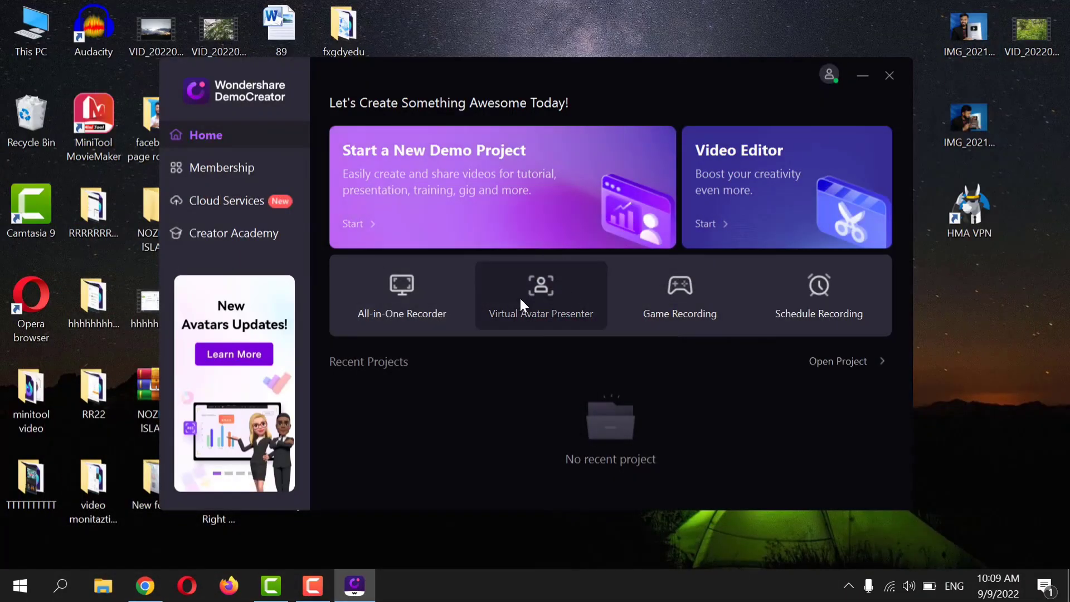
pyautogui.click(556, 286)
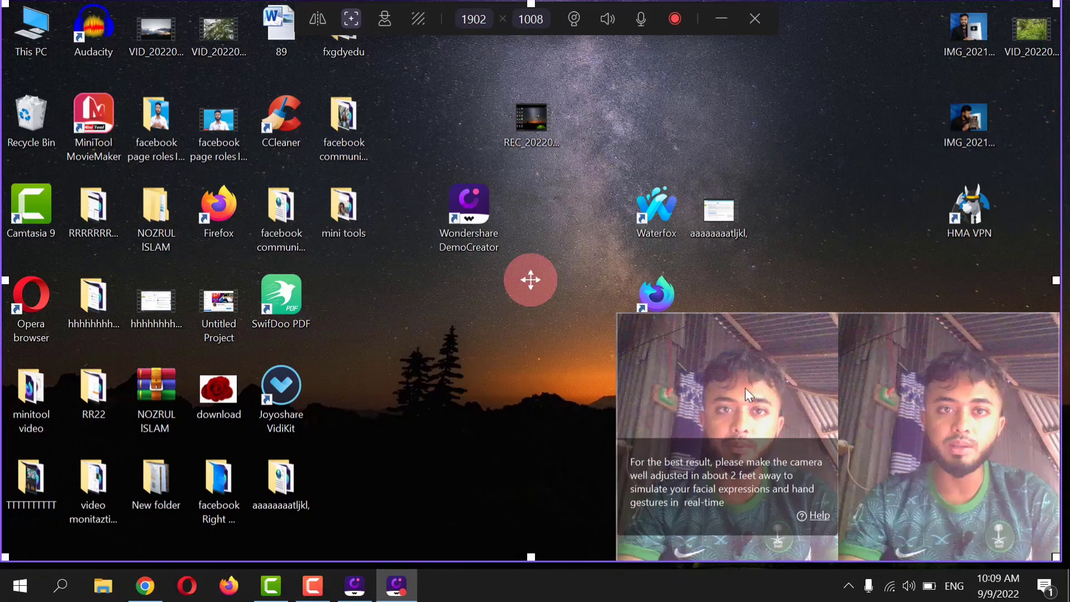
# Step: Browse the virtual avatars and select the black-haired man with glasses and a dark vest
pyautogui.click(384, 19)
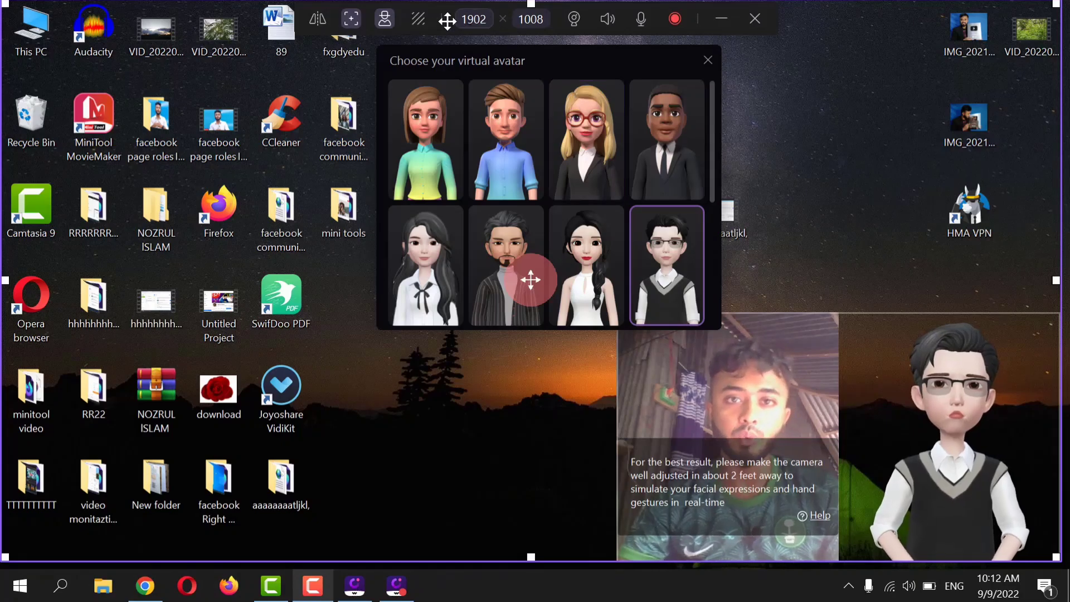
pyautogui.scroll(-5, 494, 202)
pyautogui.scroll(5, 494, 202)
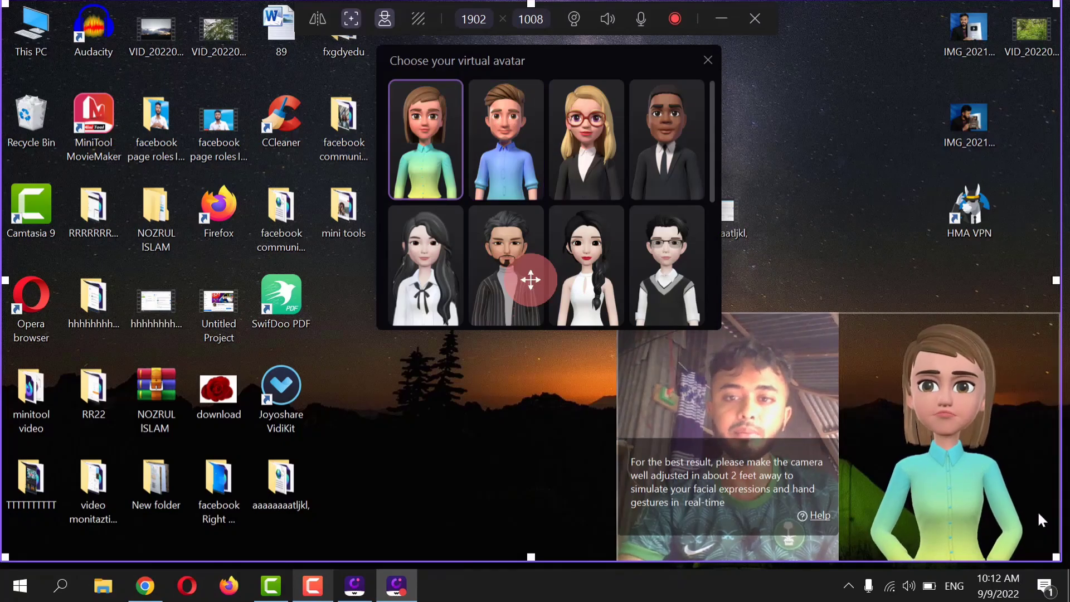
pyautogui.click(672, 297)
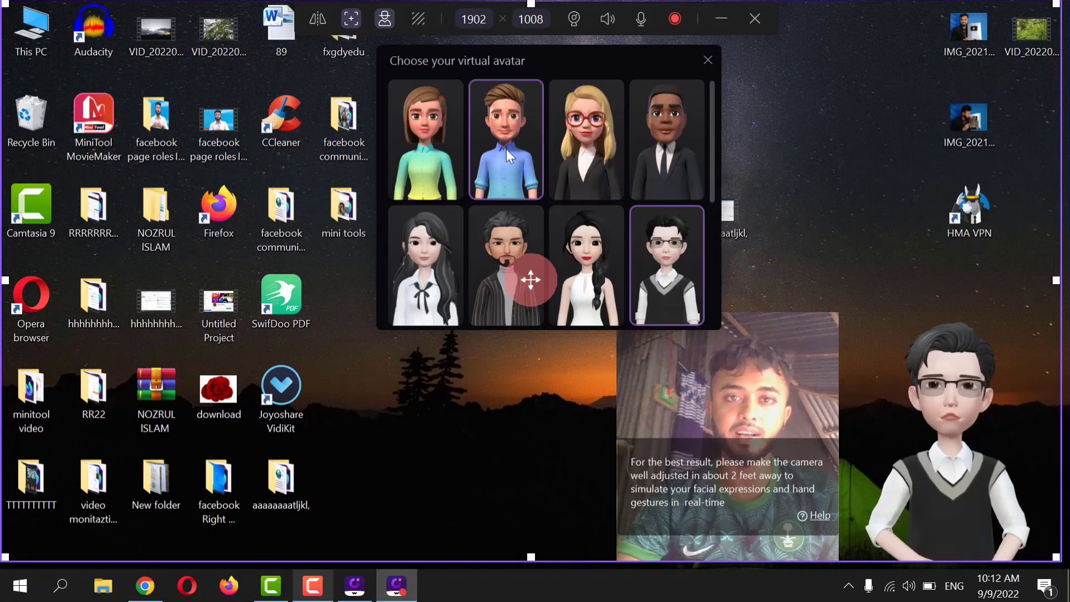
# Step: Browse the Abstract backgrounds for the virtual avatar and choose HP HD Camera as the camera source
pyautogui.click(417, 21)
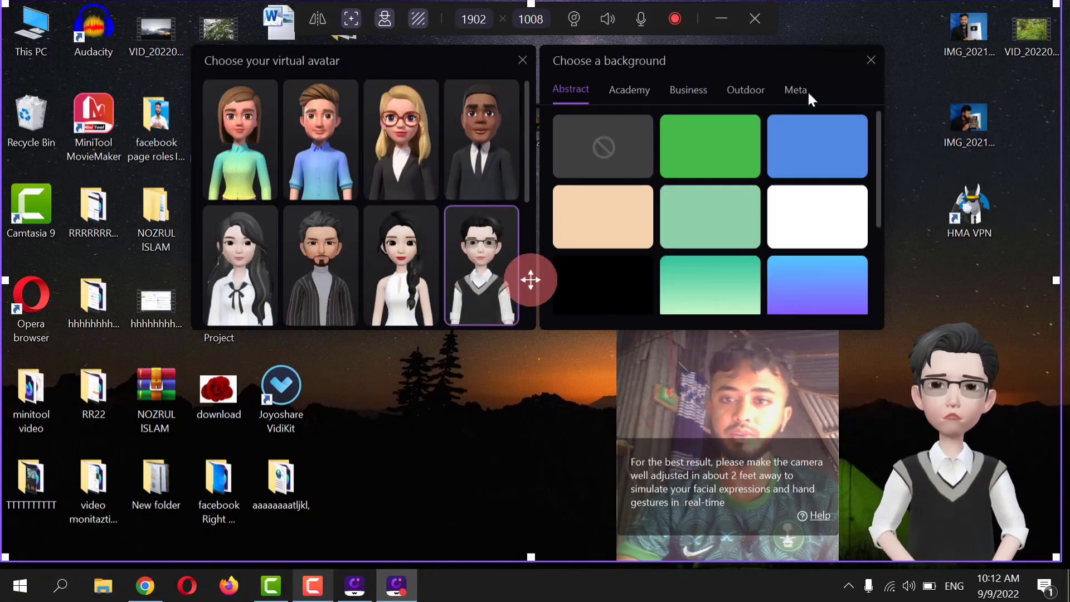
pyautogui.scroll(-3, 765, 256)
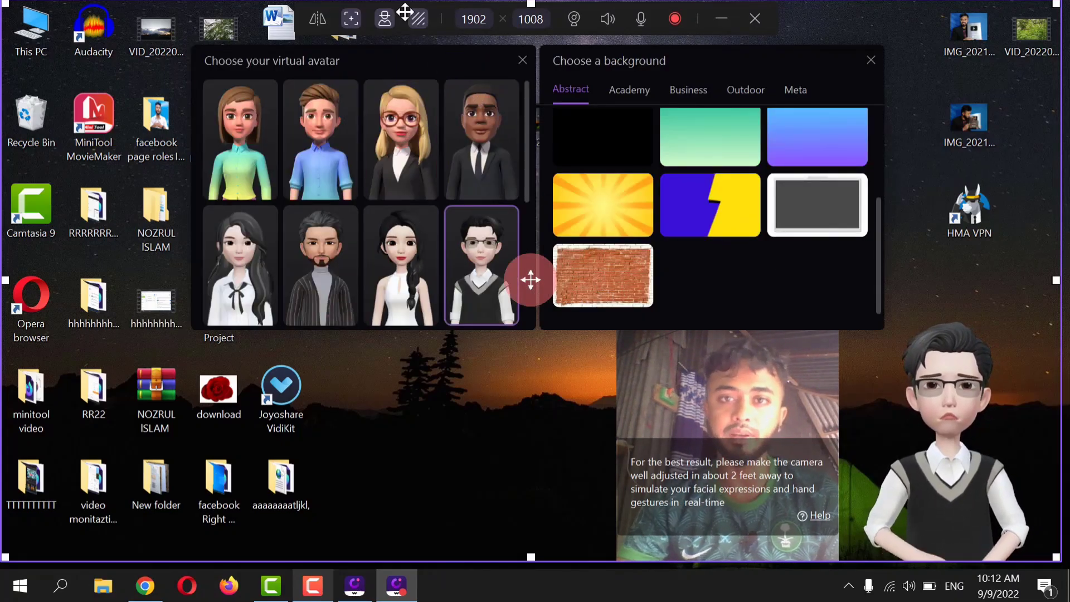
pyautogui.click(573, 22)
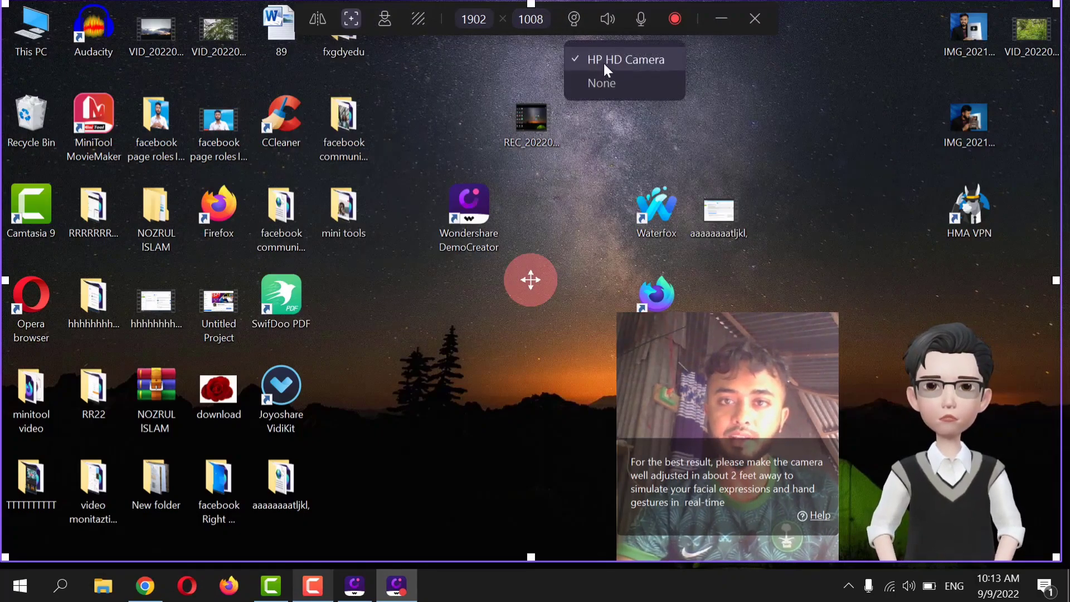
pyautogui.click(604, 62)
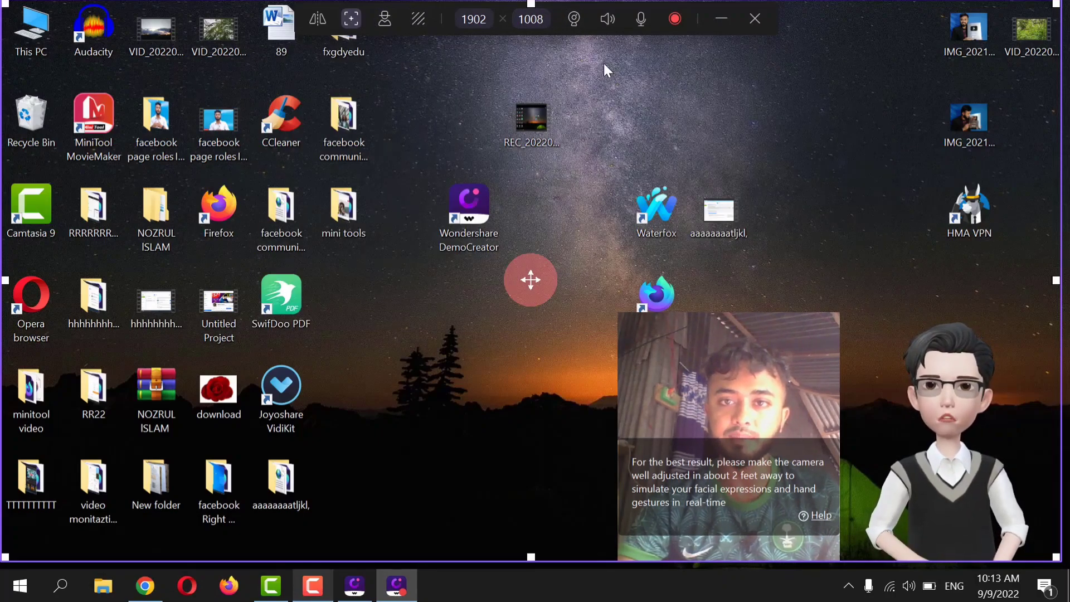
# Step: Set the avatar presenter's camera source to None
pyautogui.click(575, 17)
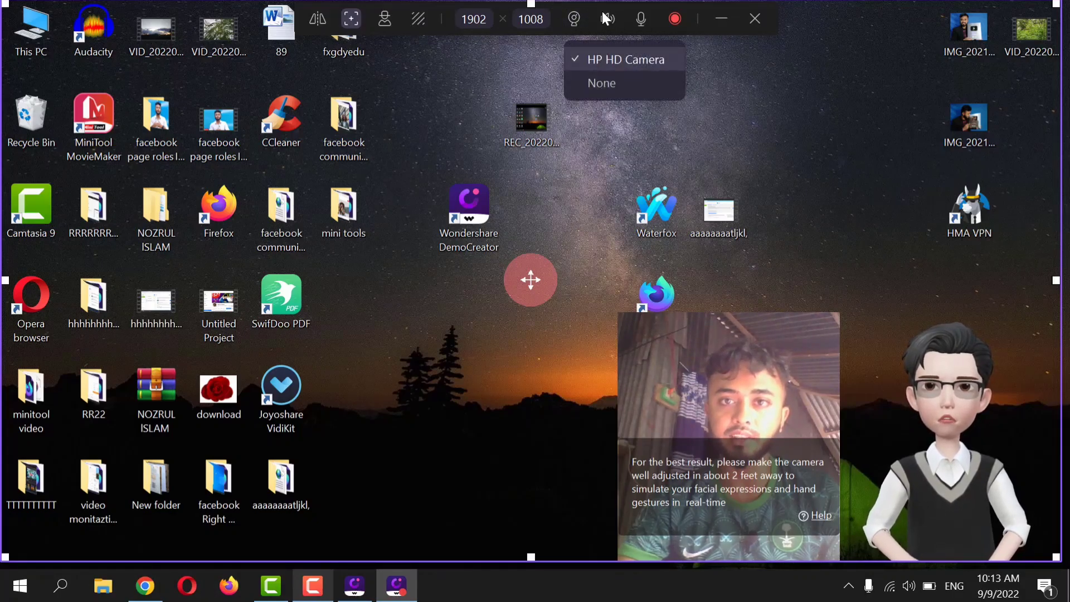
pyautogui.click(604, 15)
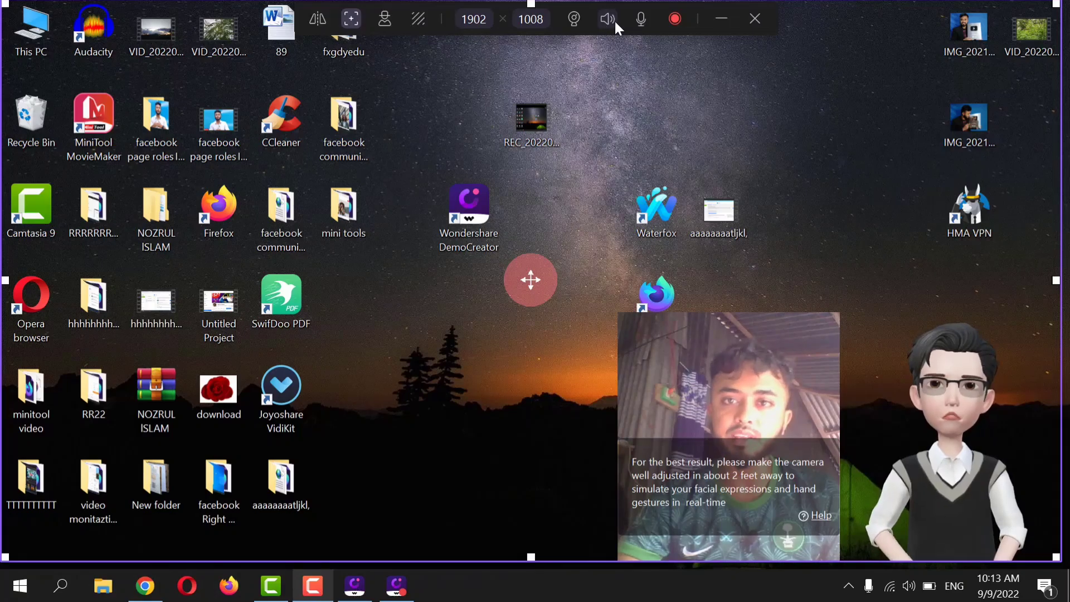
pyautogui.click(580, 15)
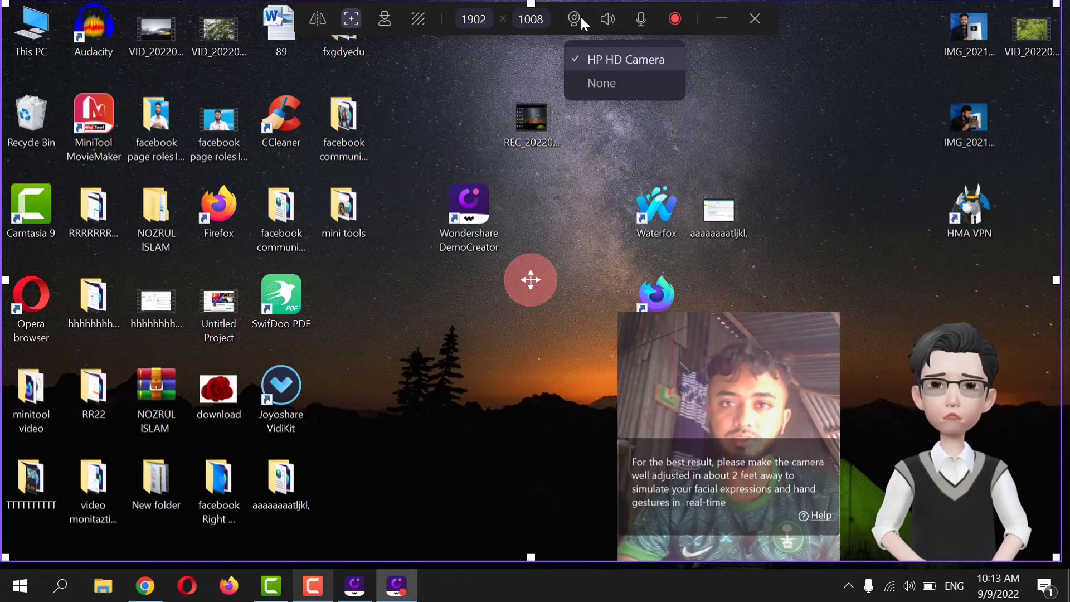
pyautogui.click(607, 79)
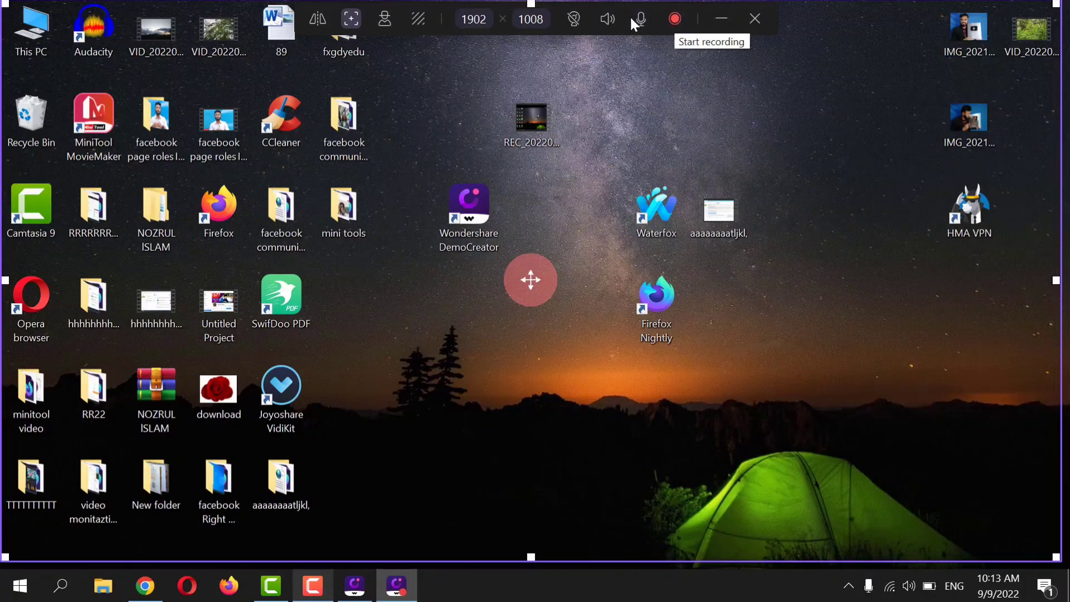
# Step: Record a screen clip of about 9 seconds without a camera and open it in the editor
pyautogui.click(676, 20)
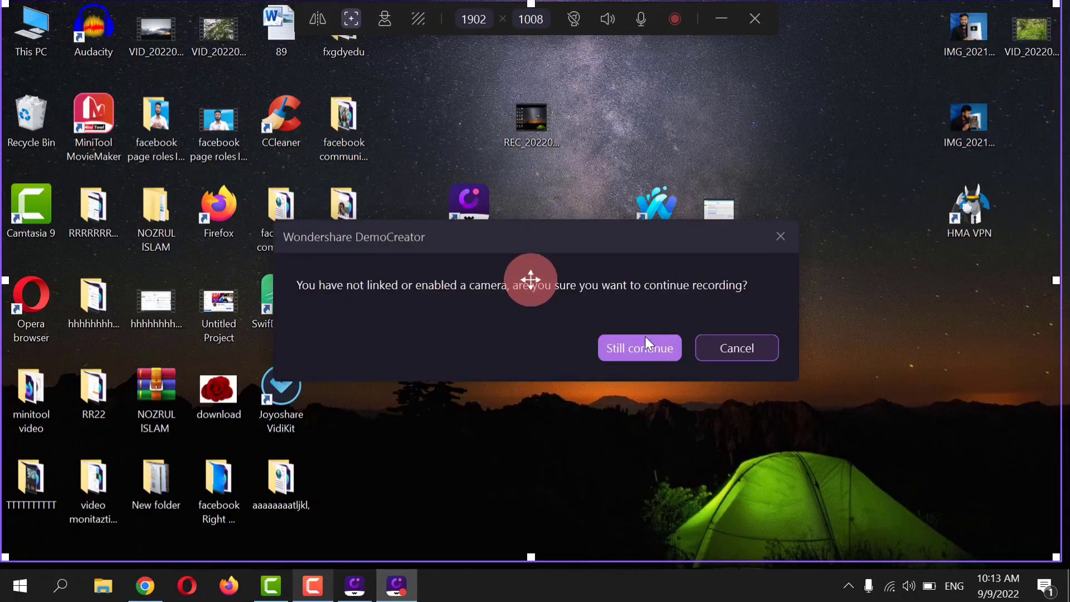
pyautogui.click(638, 350)
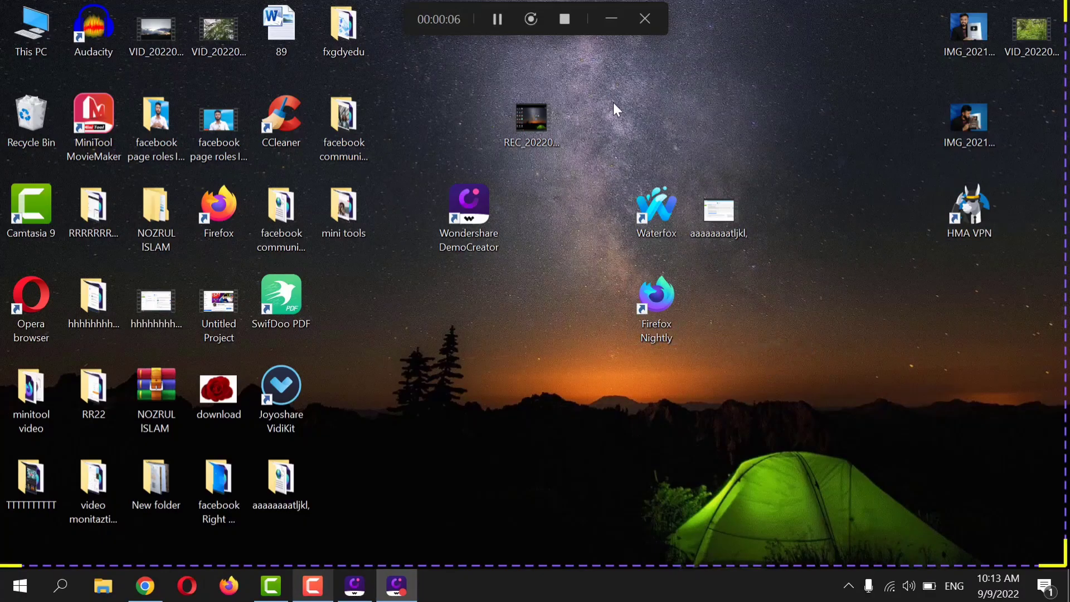
pyautogui.click(565, 20)
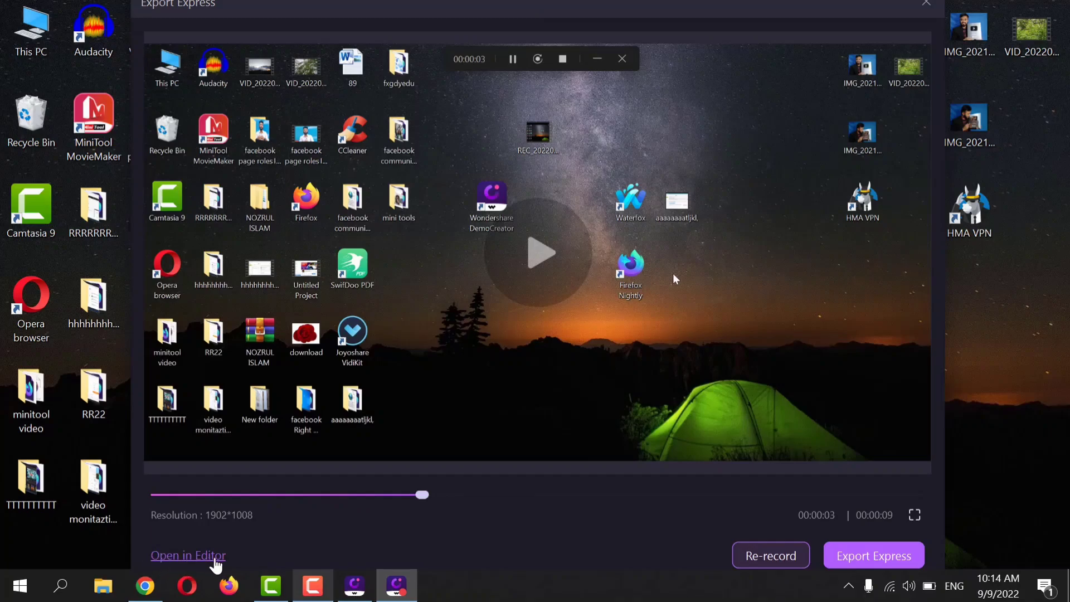
pyautogui.click(215, 558)
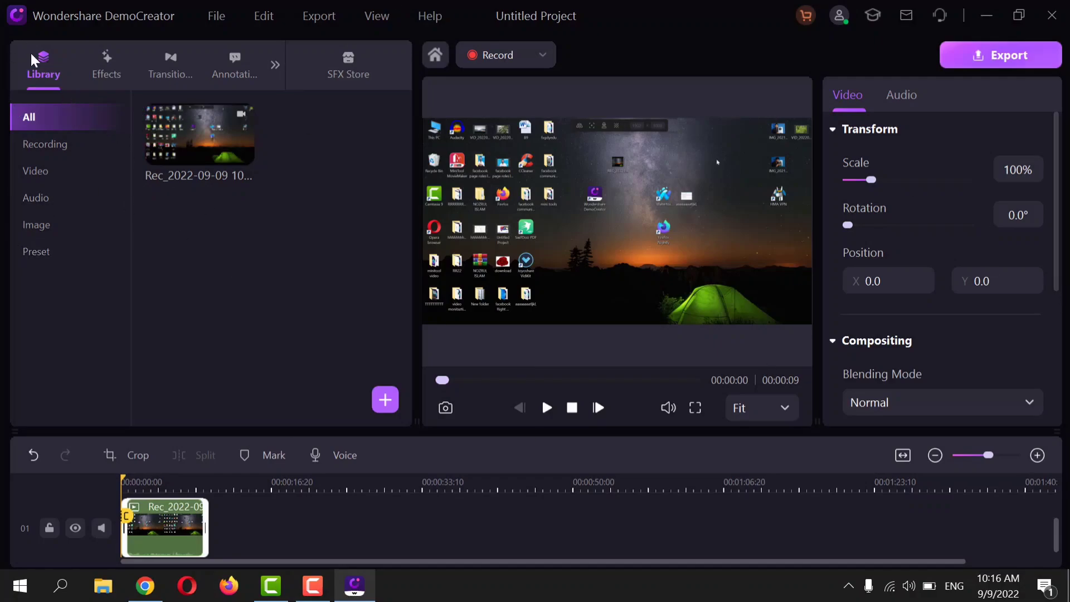
# Step: Examine the Advanced effects, the Basic transitions and the list of additional resource categories
pyautogui.click(105, 73)
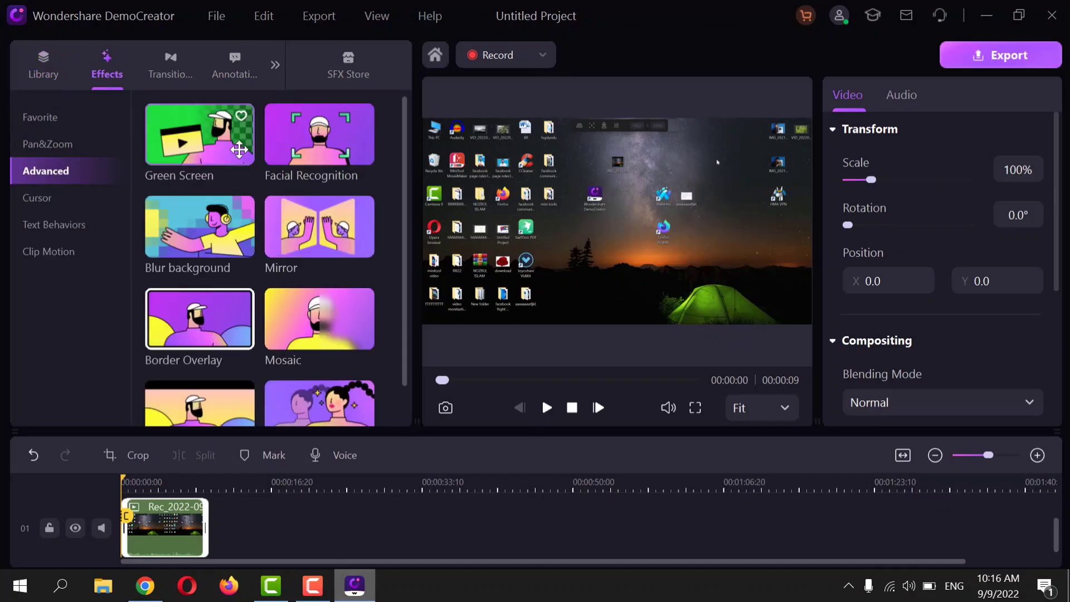
pyautogui.scroll(-1, 257, 232)
pyautogui.scroll(1, 239, 399)
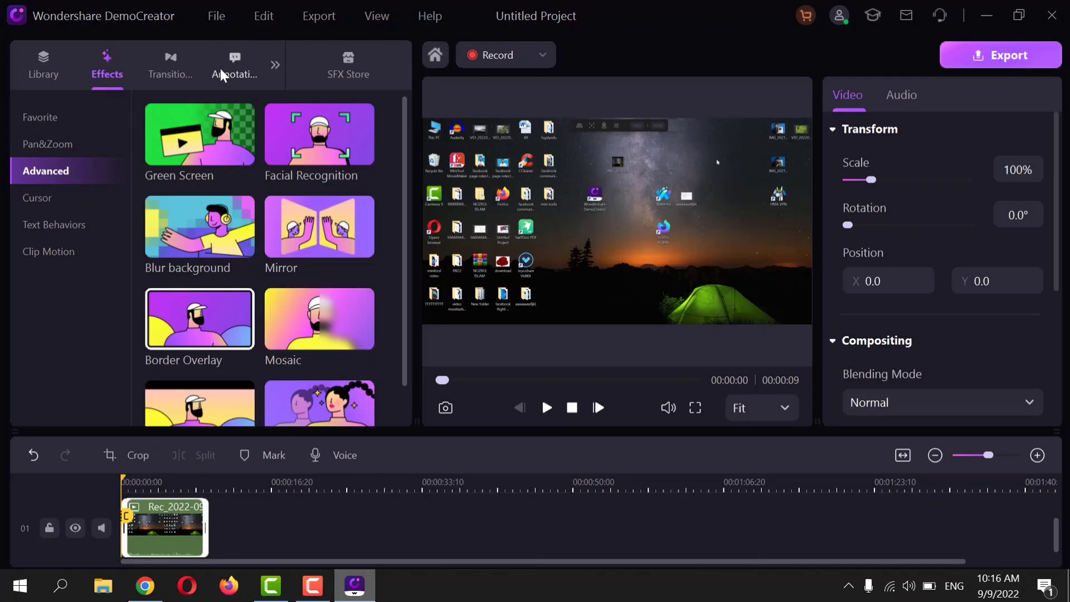
pyautogui.click(170, 66)
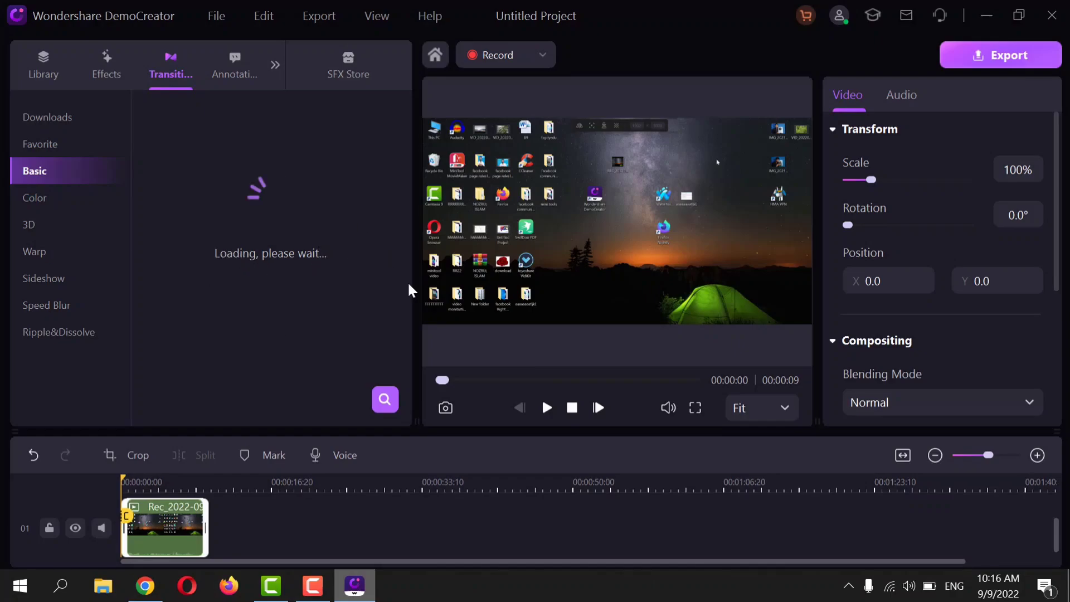
pyautogui.scroll(-15, 253, 294)
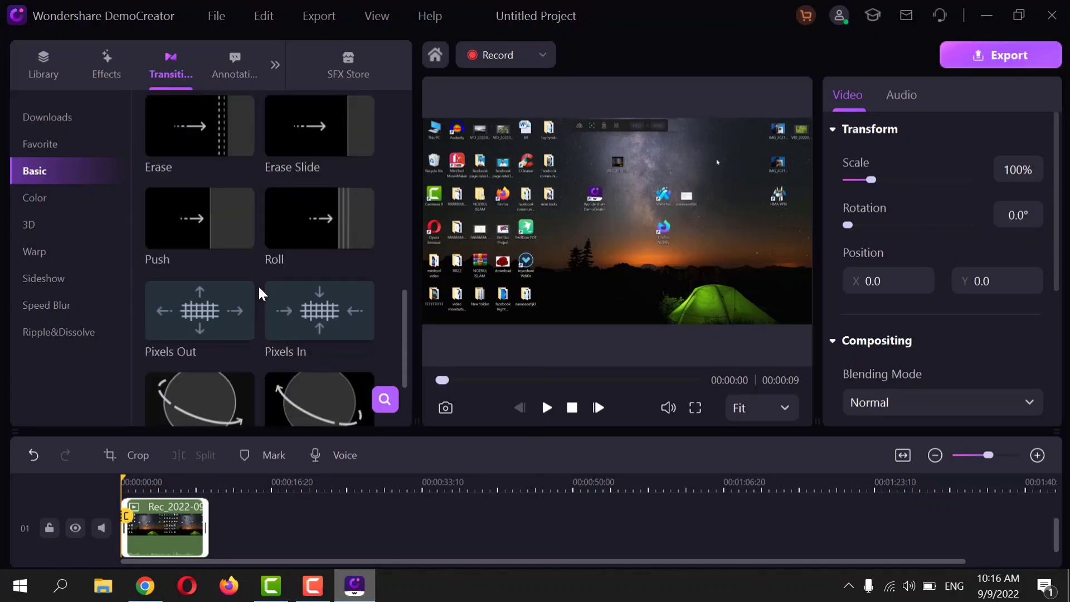
pyautogui.click(267, 65)
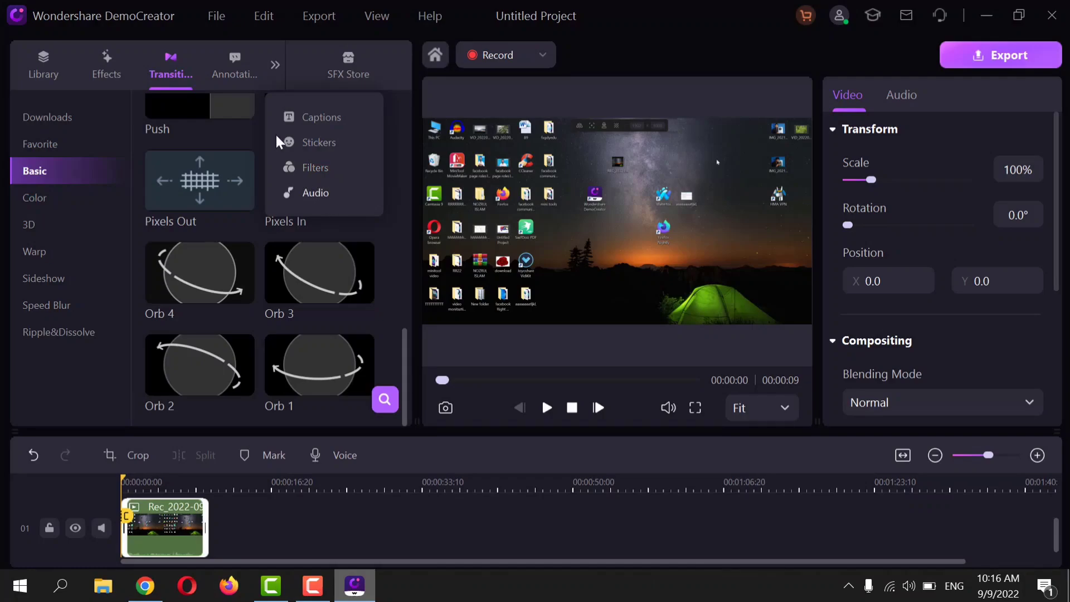
# Step: Add the Text 10 annotation over the lower middle of the video and shrink its box
pyautogui.click(254, 62)
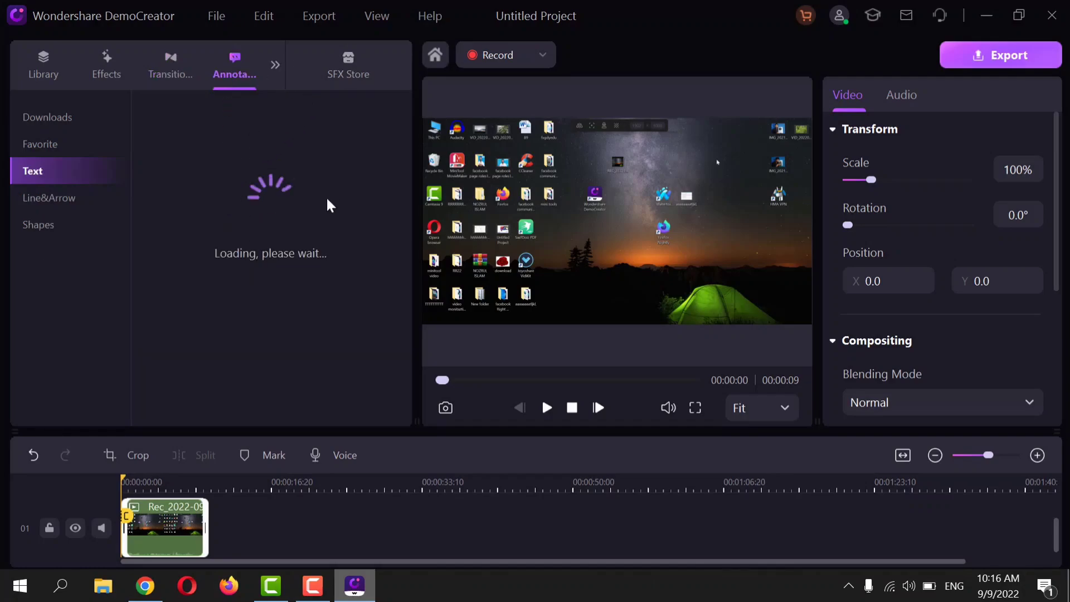
pyautogui.scroll(-8, 219, 270)
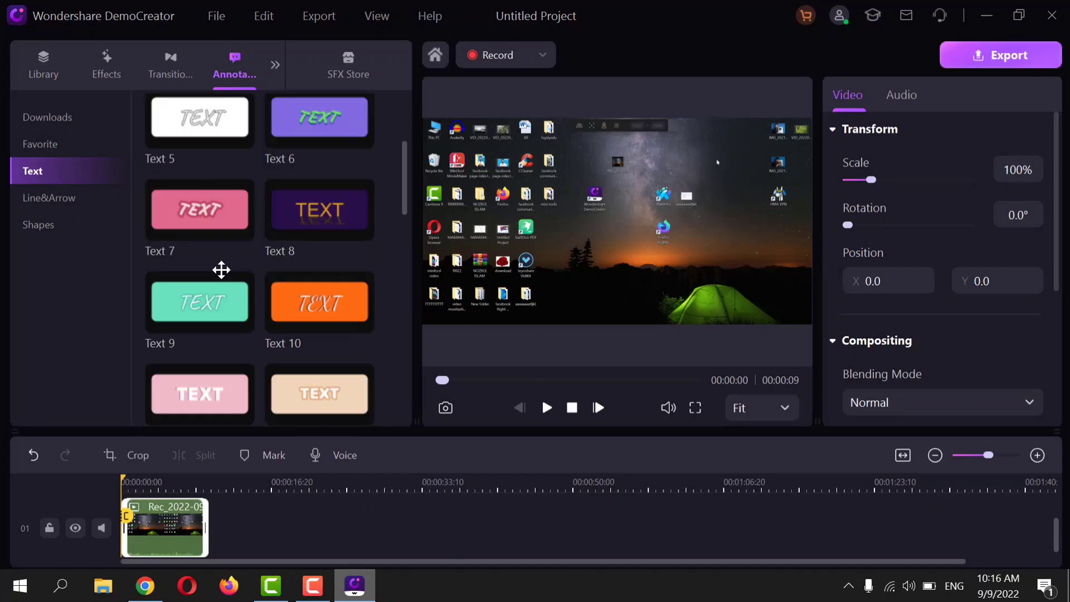
pyautogui.scroll(4, 227, 225)
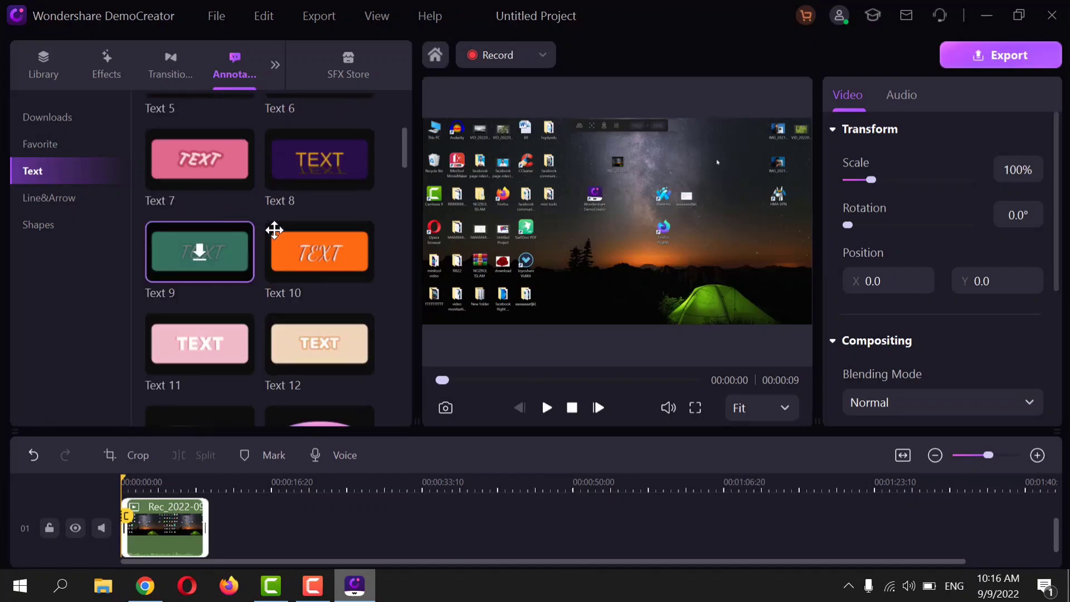
pyautogui.click(322, 252)
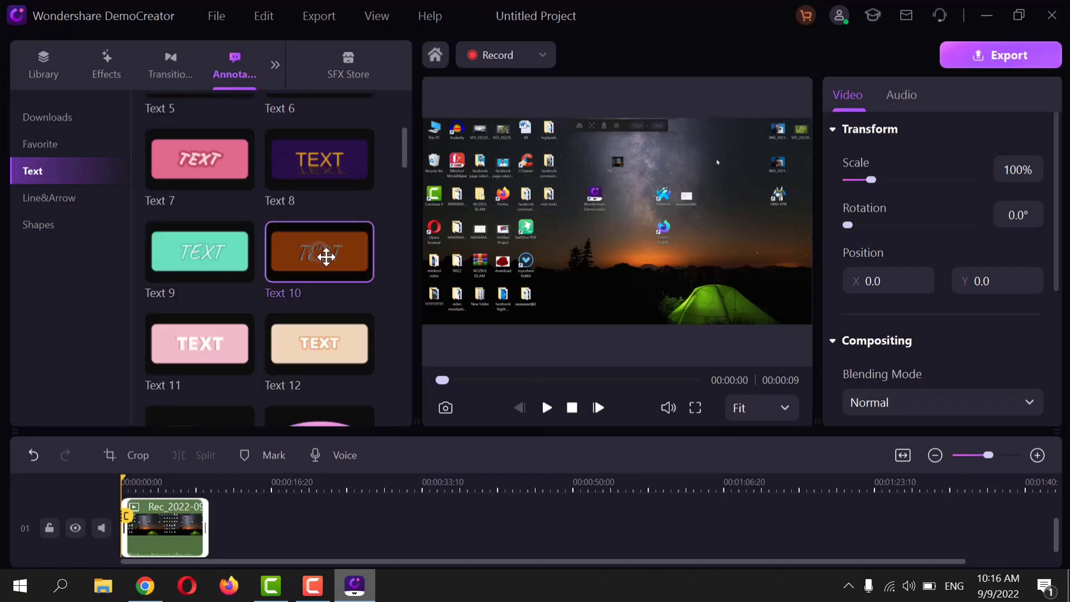
pyautogui.moveTo(311, 262)
pyautogui.mouseDown()
pyautogui.moveTo(315, 254)
pyautogui.moveTo(530, 268)
pyautogui.moveTo(596, 249)
pyautogui.moveTo(623, 250)
pyautogui.moveTo(634, 278)
pyautogui.mouseUp()
pyautogui.click(621, 270)
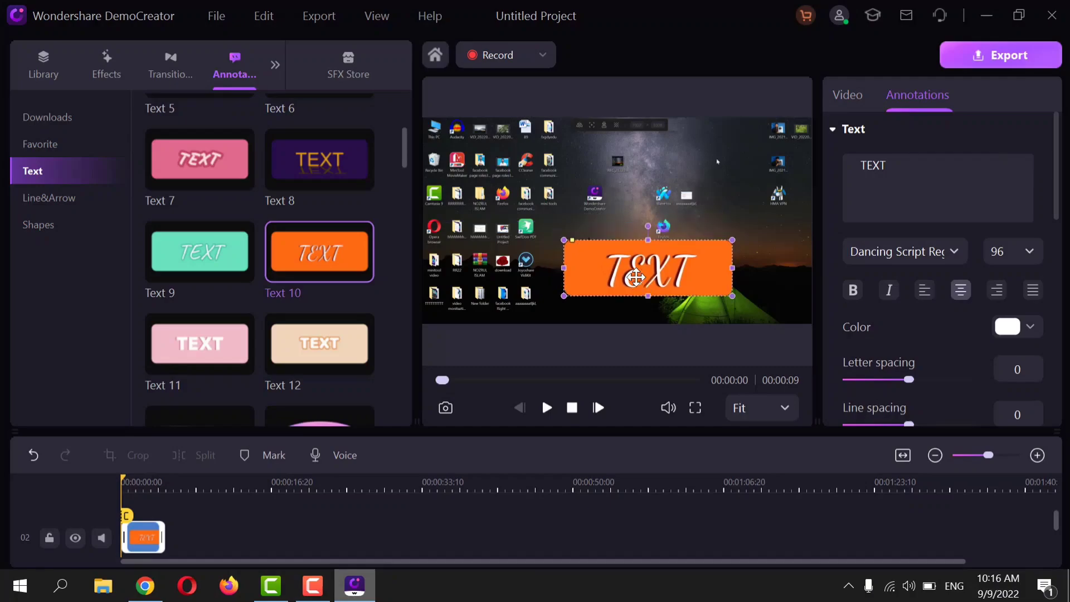
pyautogui.moveTo(732, 241); pyautogui.dragTo(686, 256)
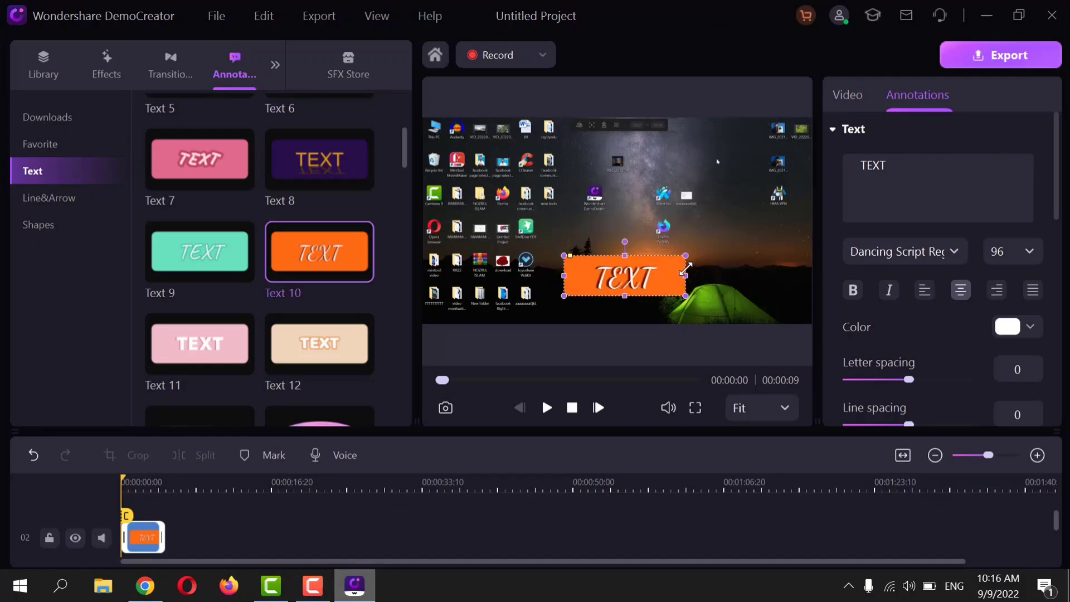
# Step: Browse the Back To School packs in the SFX Store
pyautogui.scroll(-1, 286, 256)
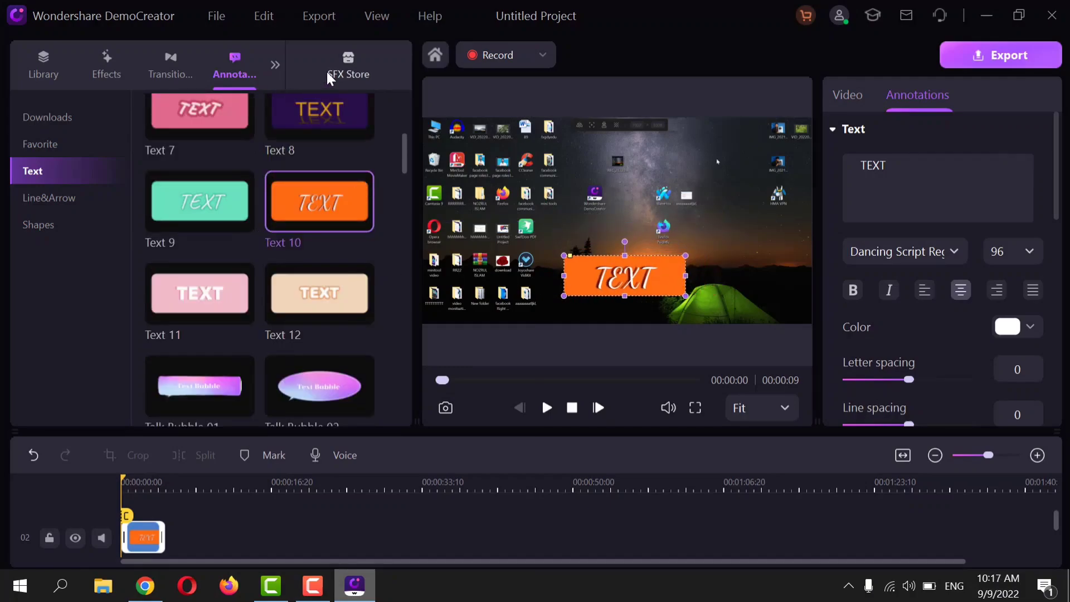
pyautogui.click(350, 78)
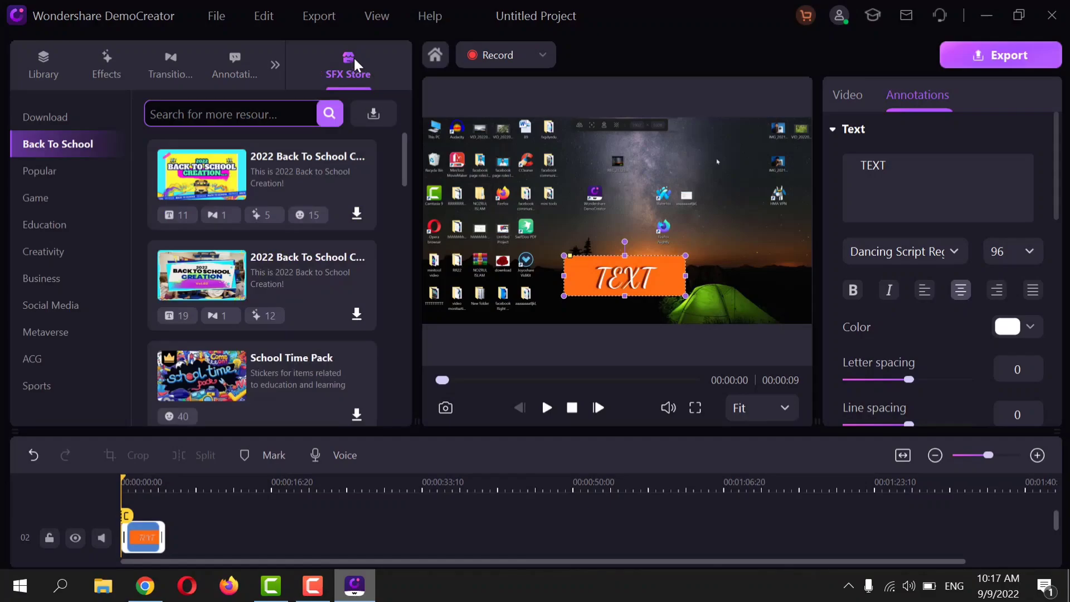
pyautogui.scroll(-5, 259, 190)
pyautogui.scroll(-5, 260, 205)
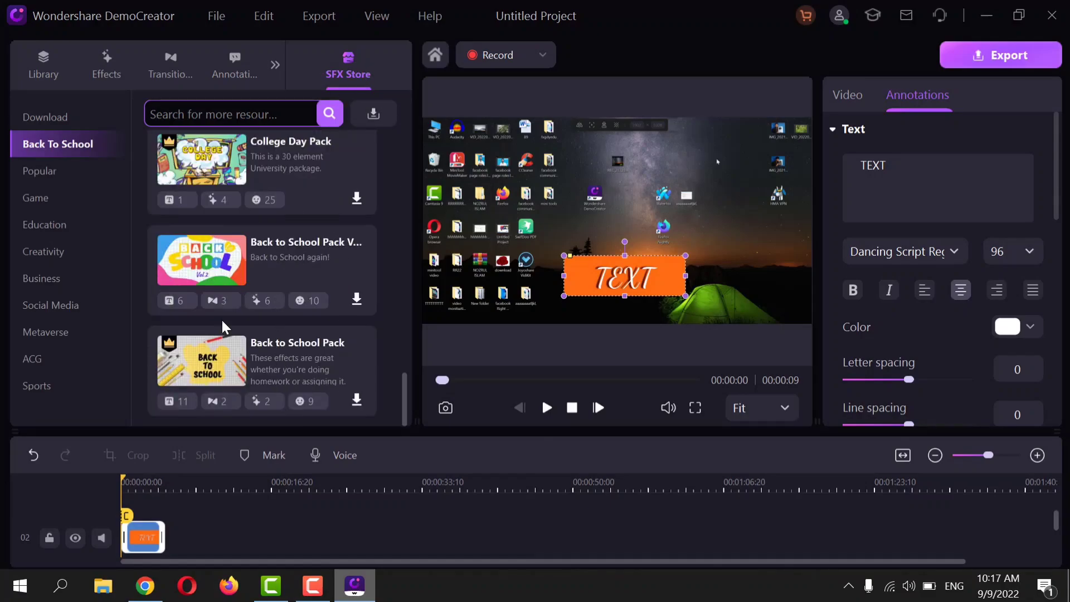
pyautogui.scroll(10, 276, 306)
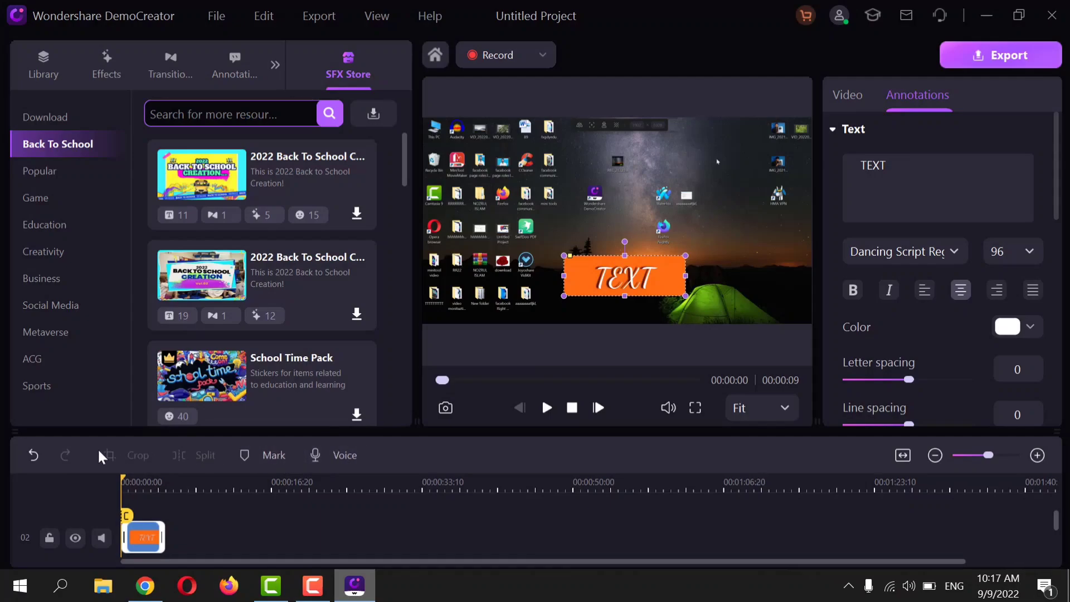
pyautogui.click(33, 455)
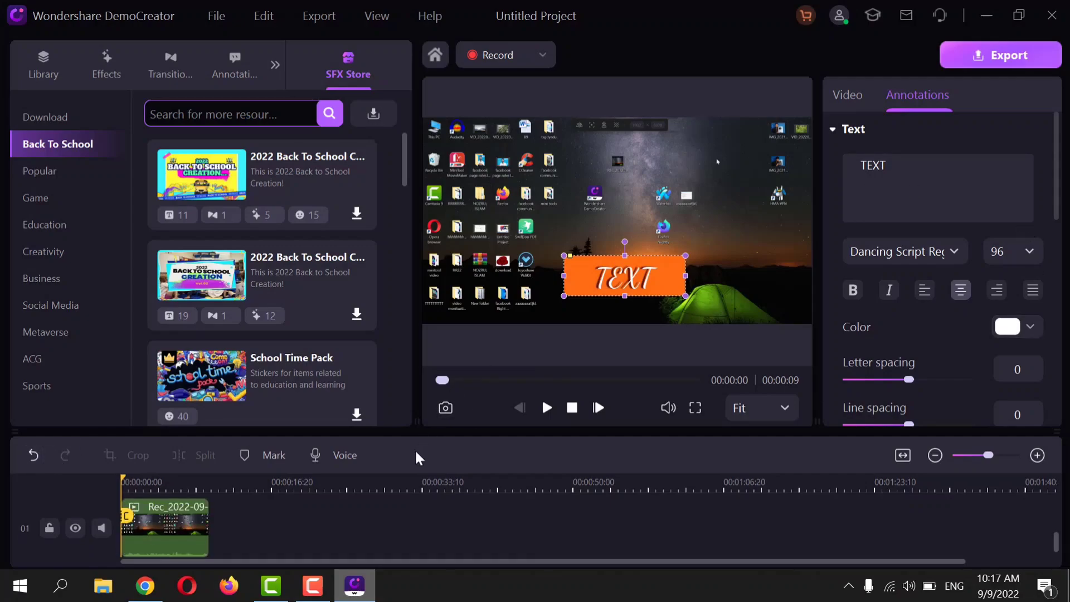
# Step: Move the recorded clip on track 01 to end at about 00:00:46 and split it at 00:00:40
pyautogui.moveTo(205, 527); pyautogui.dragTo(537, 528)
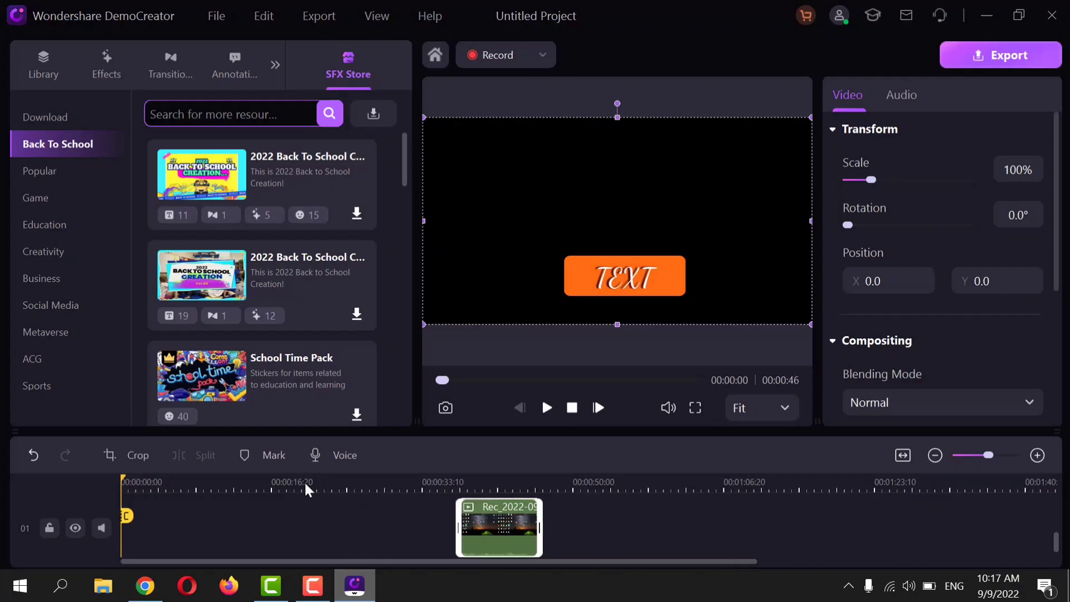
pyautogui.moveTo(126, 516); pyautogui.dragTo(489, 557)
pyautogui.click(489, 558)
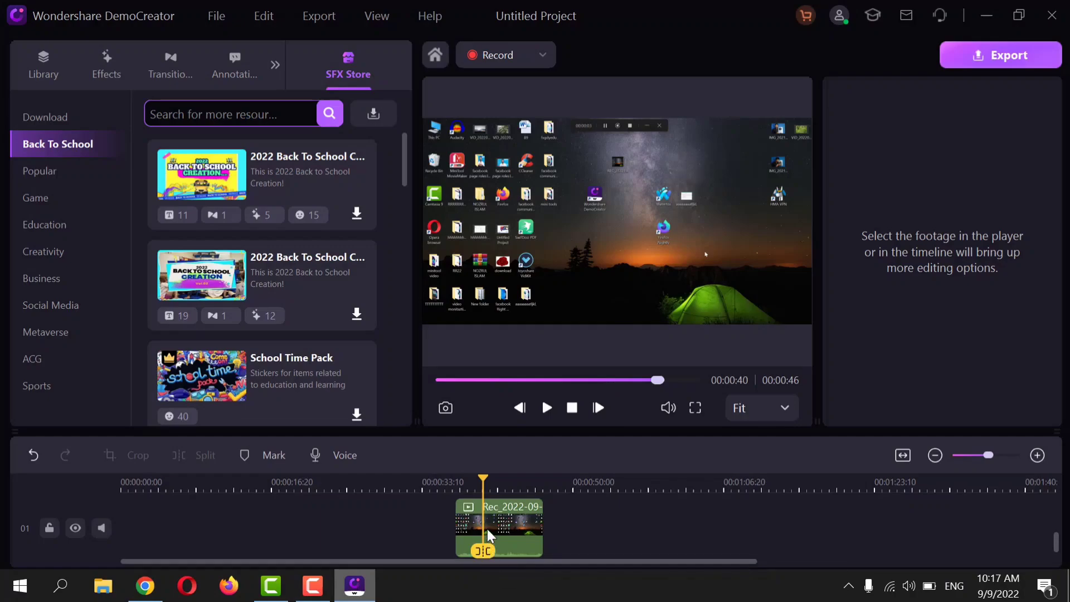
pyautogui.click(488, 532)
pyautogui.click(484, 551)
# Step: Move the second clip piece to end at about 00:00:50 and split it at 00:00:47
pyautogui.moveTo(509, 544); pyautogui.dragTo(547, 552)
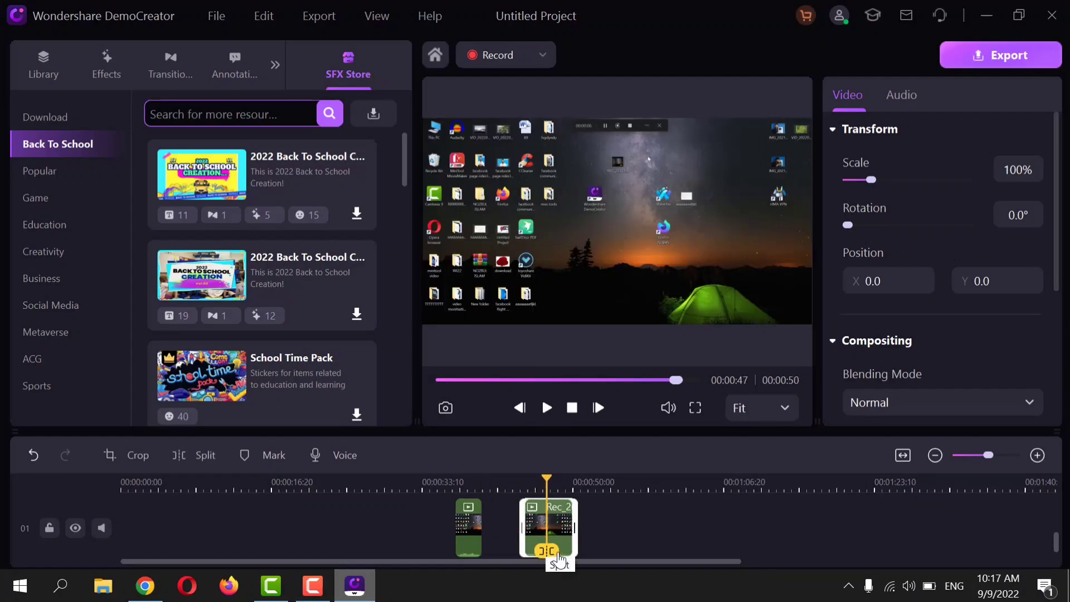
pyautogui.click(547, 552)
pyautogui.click(558, 539)
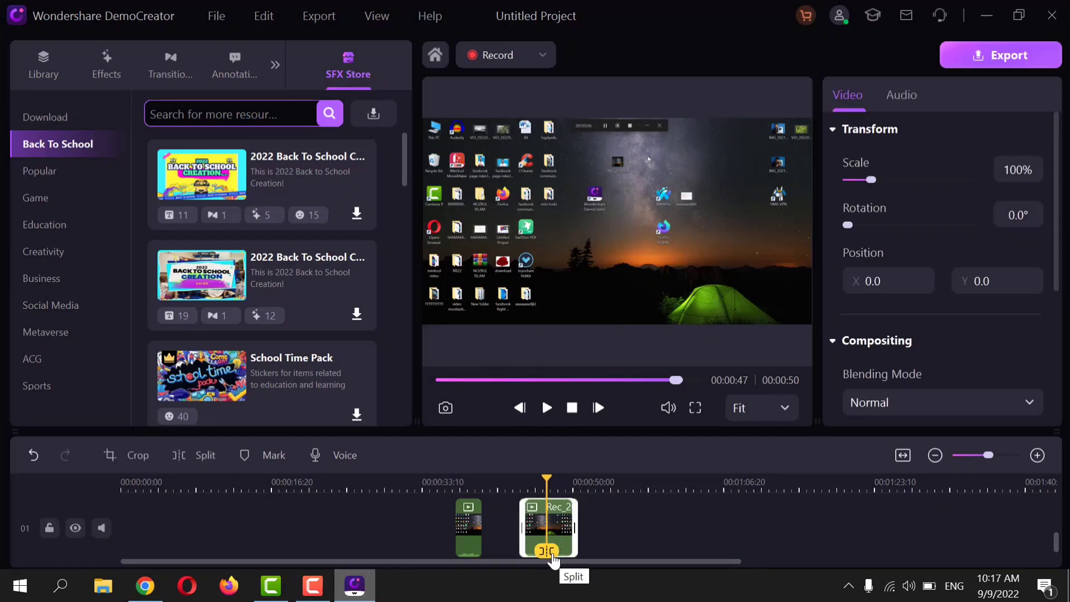
pyautogui.click(553, 557)
# Step: Close the gaps between the three clip pieces on track 01 and place the playhead at about 00:00:38
pyautogui.moveTo(576, 544); pyautogui.dragTo(556, 533)
pyautogui.moveTo(548, 480); pyautogui.dragTo(468, 482)
pyautogui.click(533, 538)
pyautogui.moveTo(495, 539); pyautogui.dragTo(465, 539)
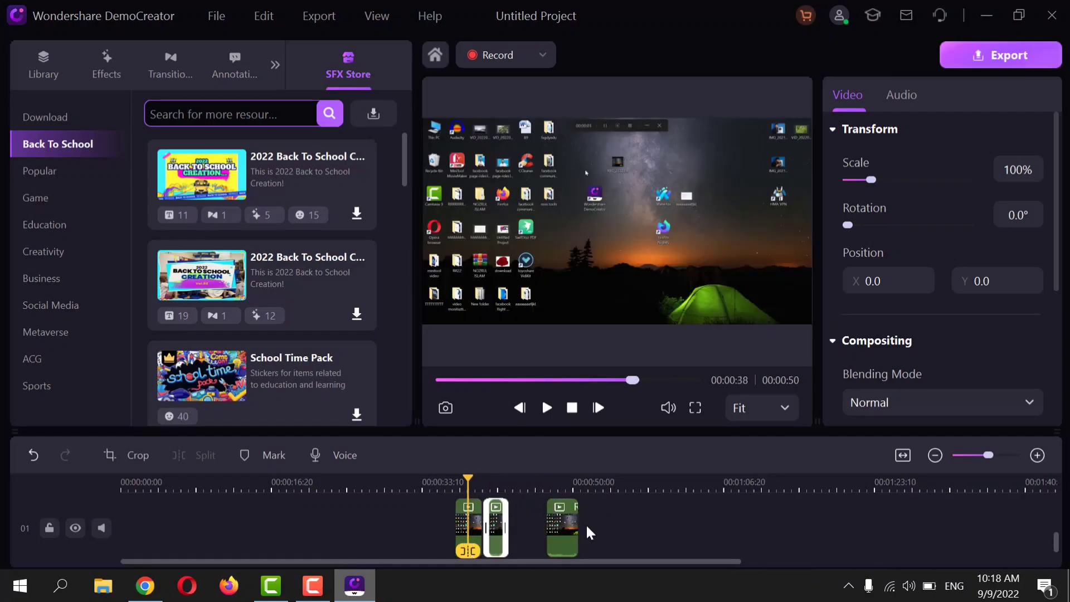
pyautogui.moveTo(569, 530); pyautogui.dragTo(504, 529)
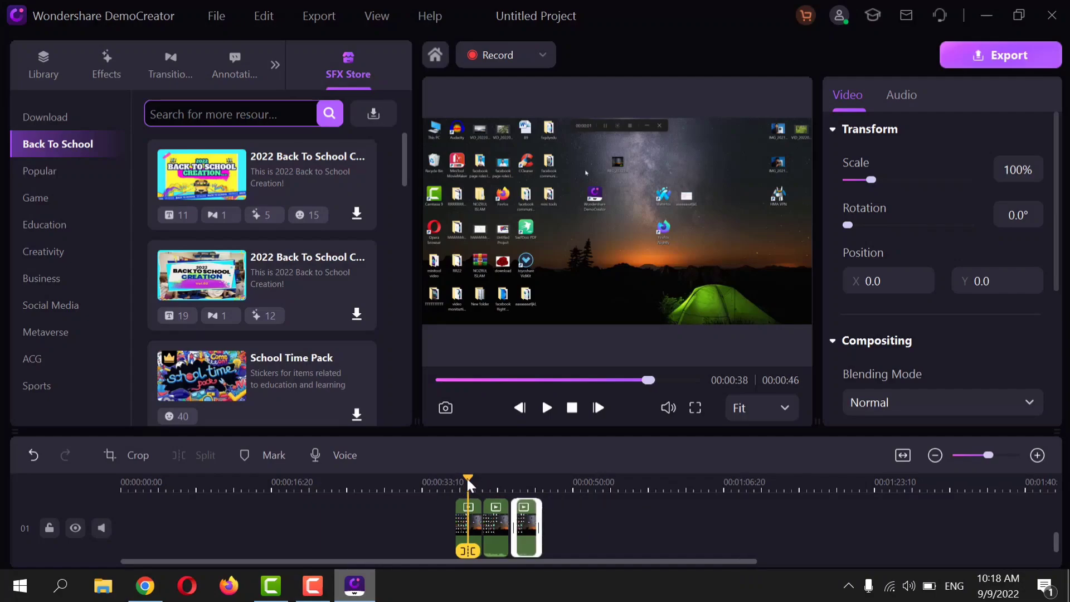
pyautogui.moveTo(469, 483)
pyautogui.mouseDown()
pyautogui.moveTo(451, 483)
pyautogui.moveTo(473, 483)
pyautogui.mouseUp()
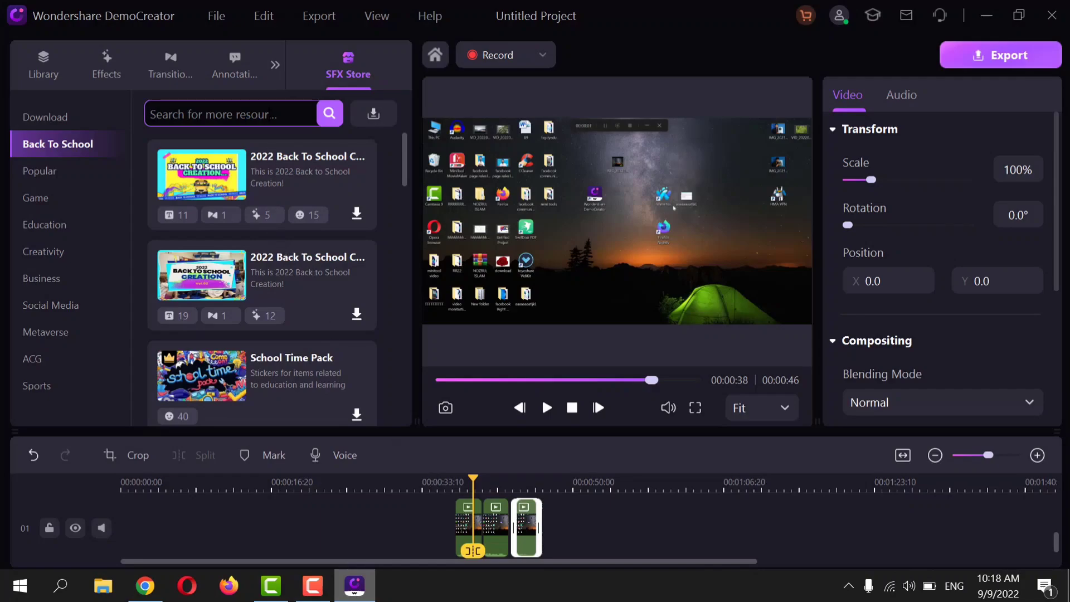
# Step: Try to apply the Advanced effect Green Screen to the first clip on track 01
pyautogui.click(171, 64)
pyautogui.click(106, 64)
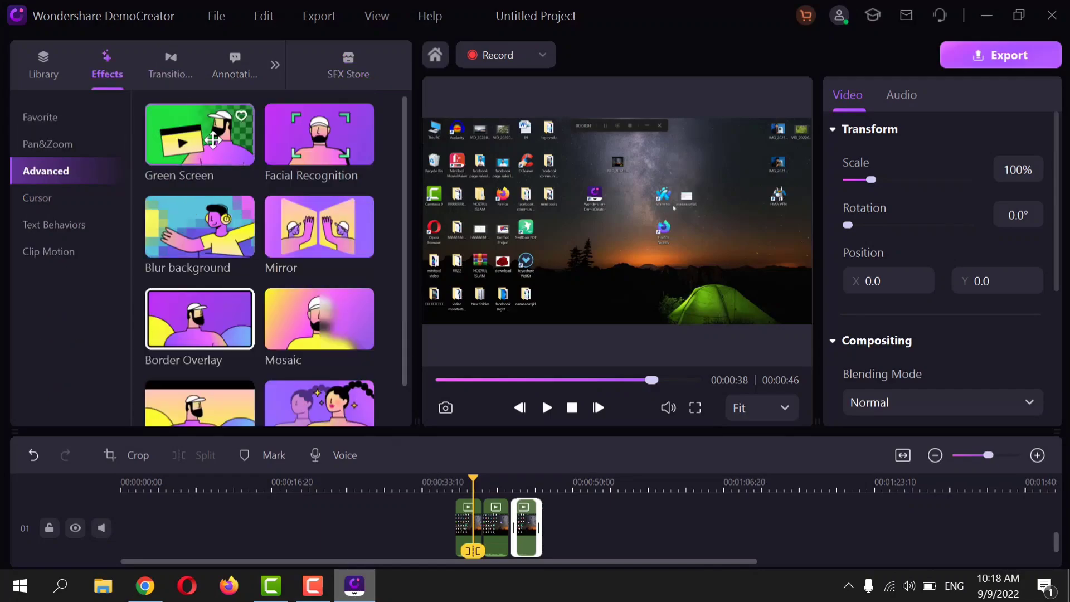
pyautogui.moveTo(213, 139); pyautogui.dragTo(412, 504)
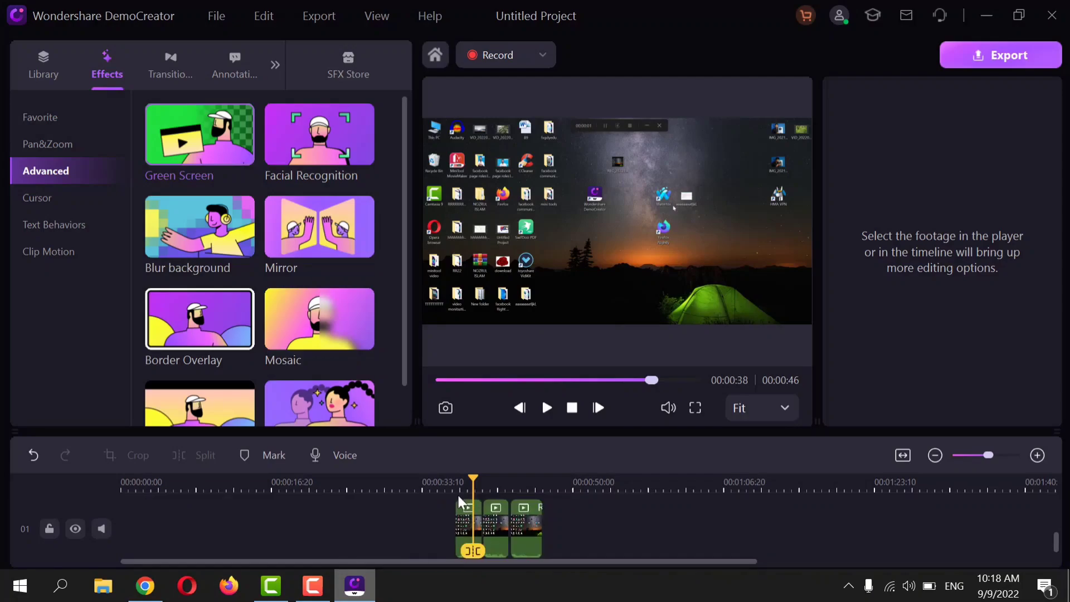
# Step: Examine the middle clip's audio properties, voice changer options, video compositing and speed properties, and crop settings
pyautogui.click(497, 520)
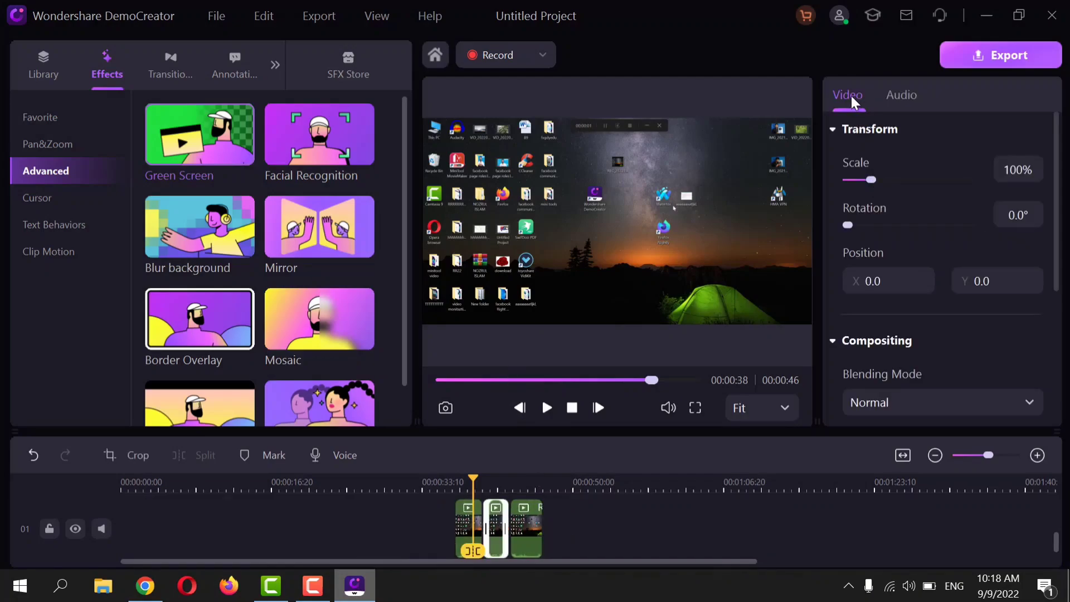
pyautogui.click(897, 99)
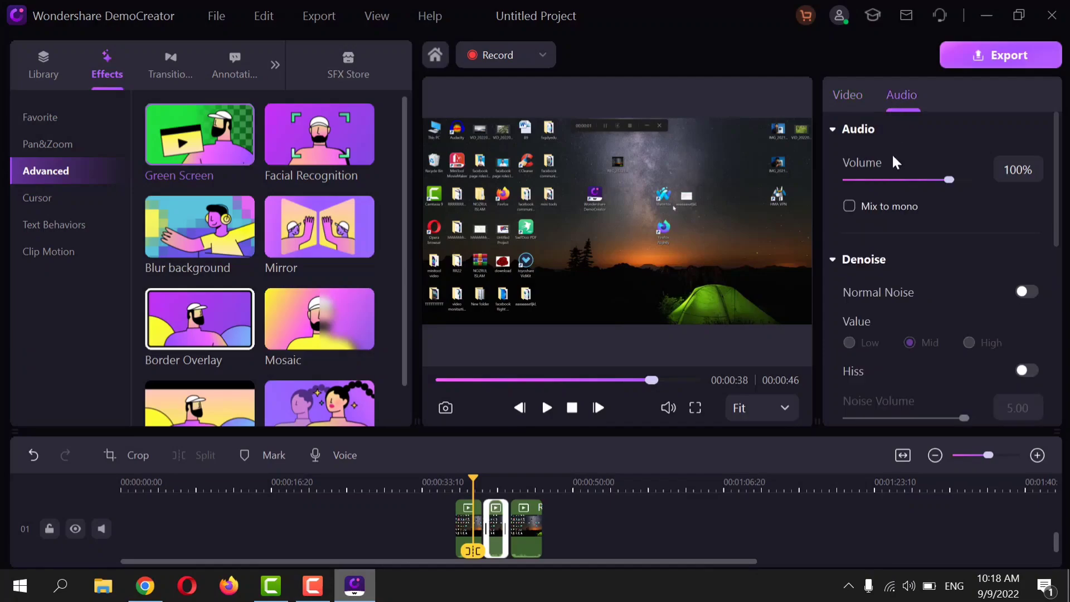
pyautogui.scroll(-5, 892, 290)
pyautogui.scroll(-4, 894, 302)
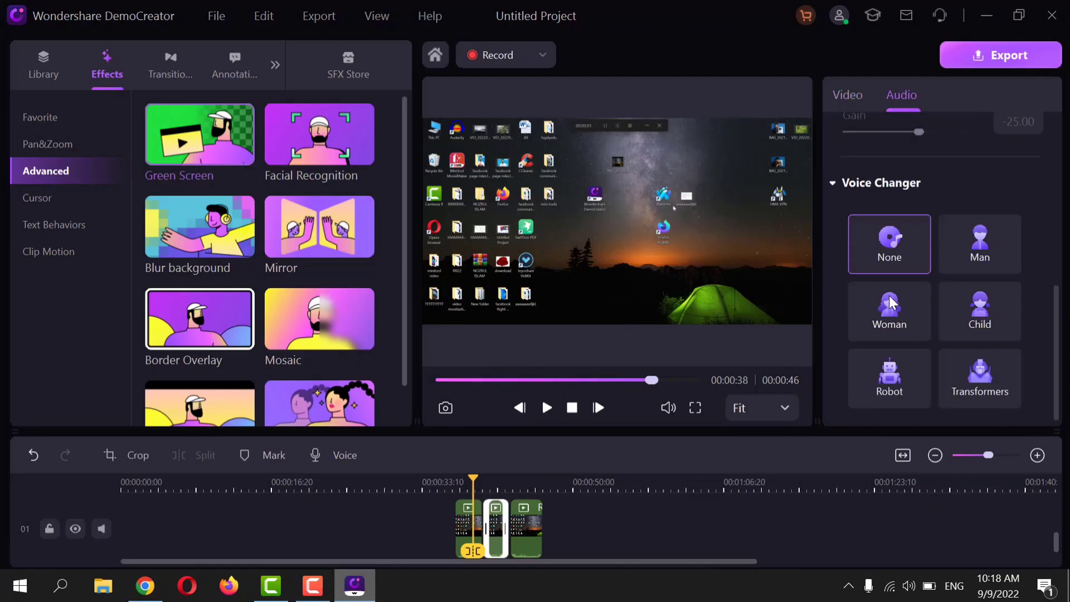
pyautogui.click(848, 95)
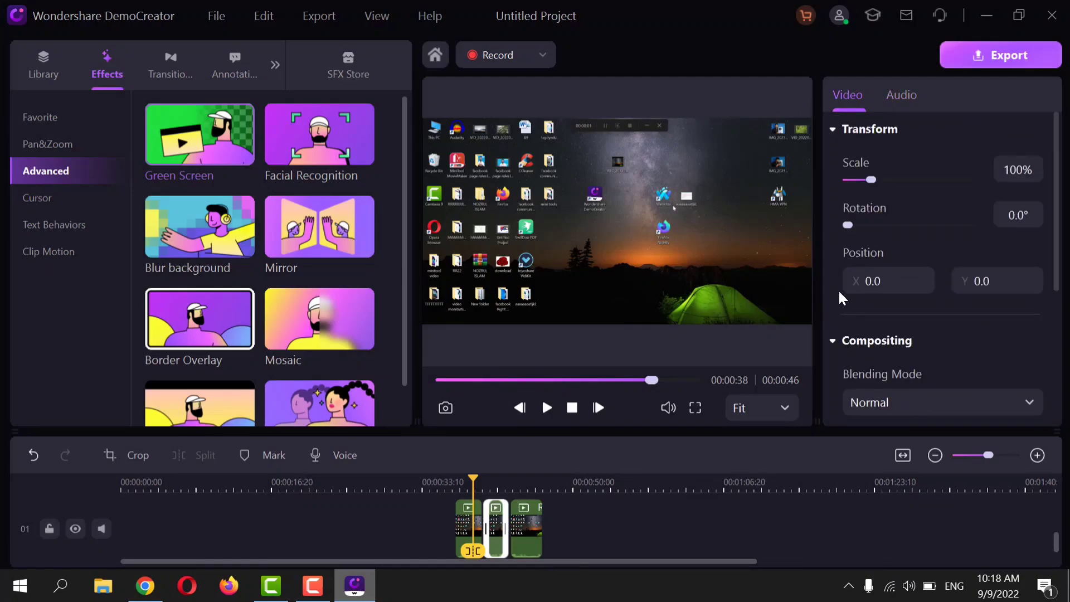
pyautogui.scroll(-4, 861, 296)
pyautogui.scroll(1, 887, 201)
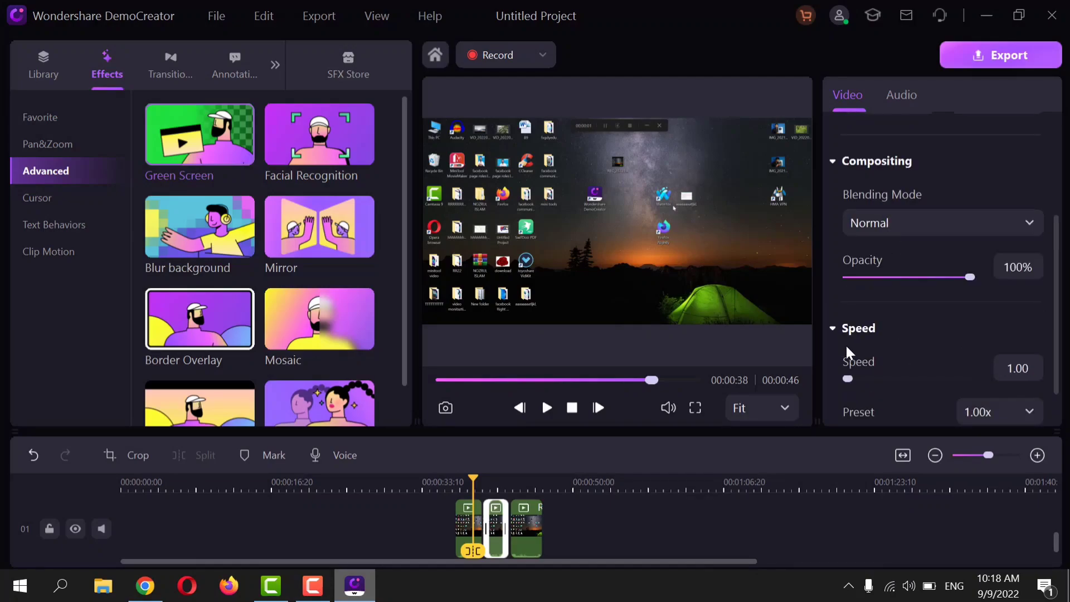
pyautogui.scroll(-1, 887, 335)
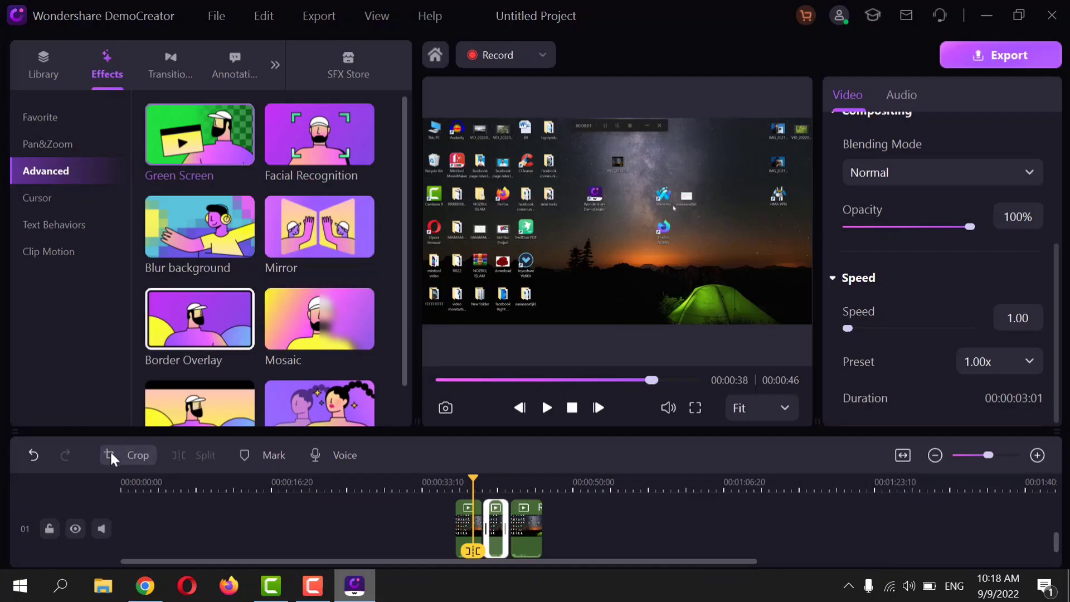
pyautogui.click(158, 461)
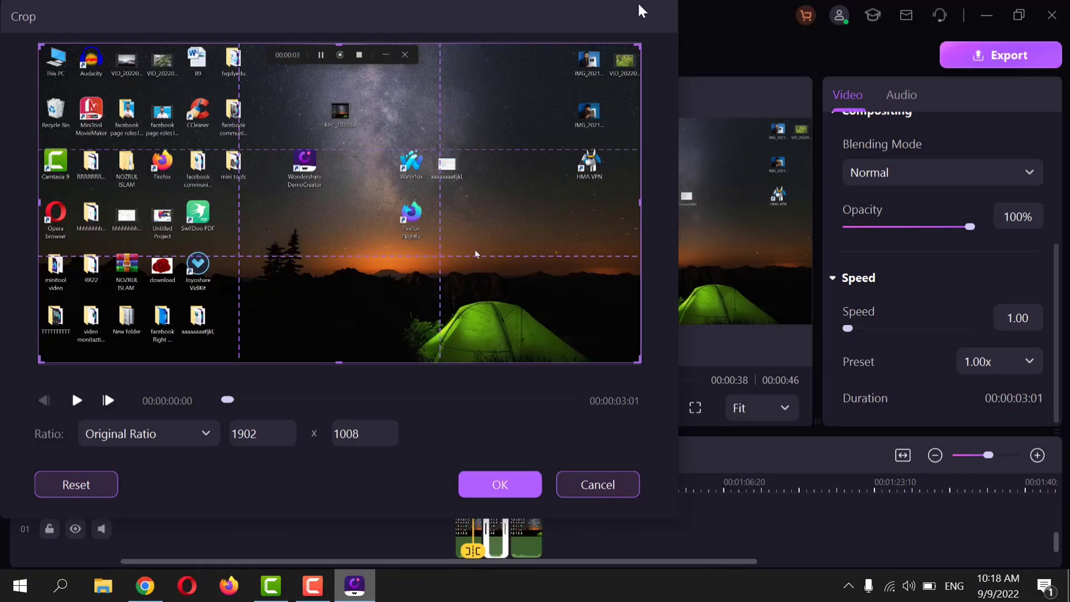
pyautogui.click(619, 481)
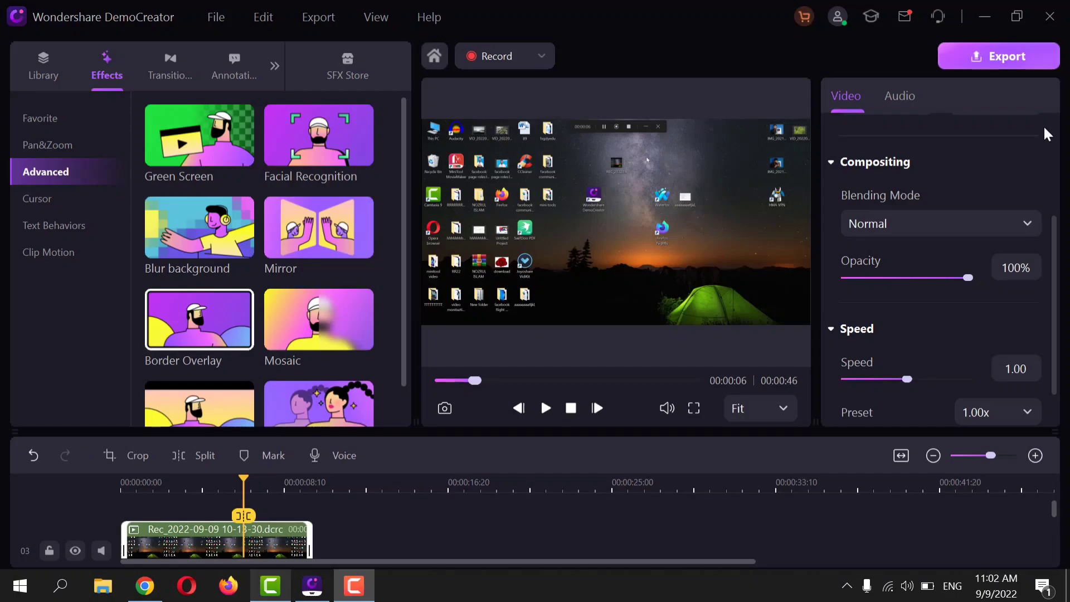
# Step: Review the export options for this PC, including the MP4 format, the output directory and the video and audio encoder settings
pyautogui.click(1043, 62)
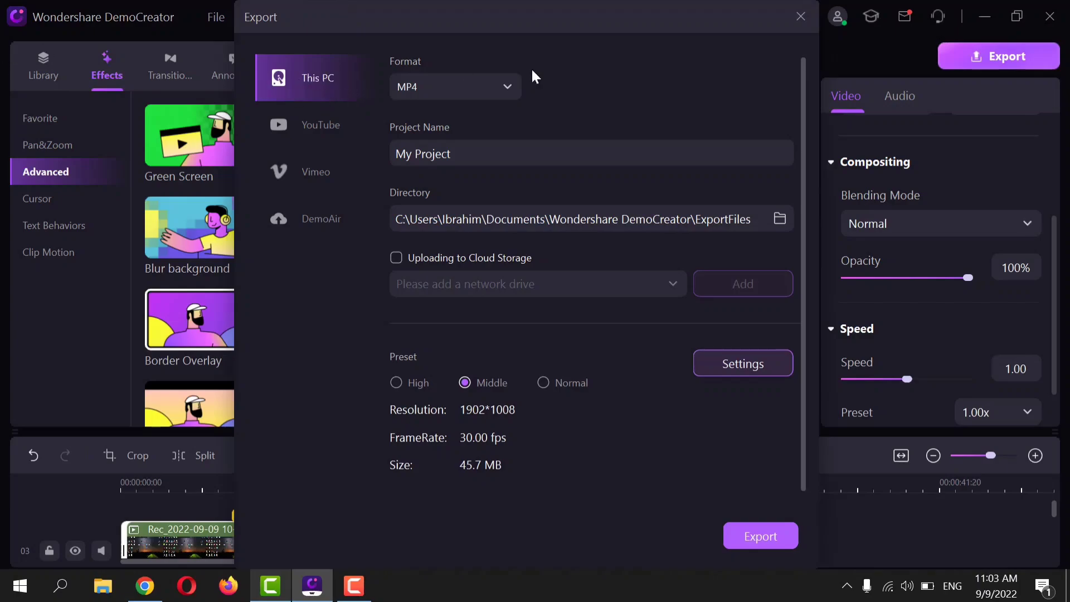
pyautogui.click(507, 88)
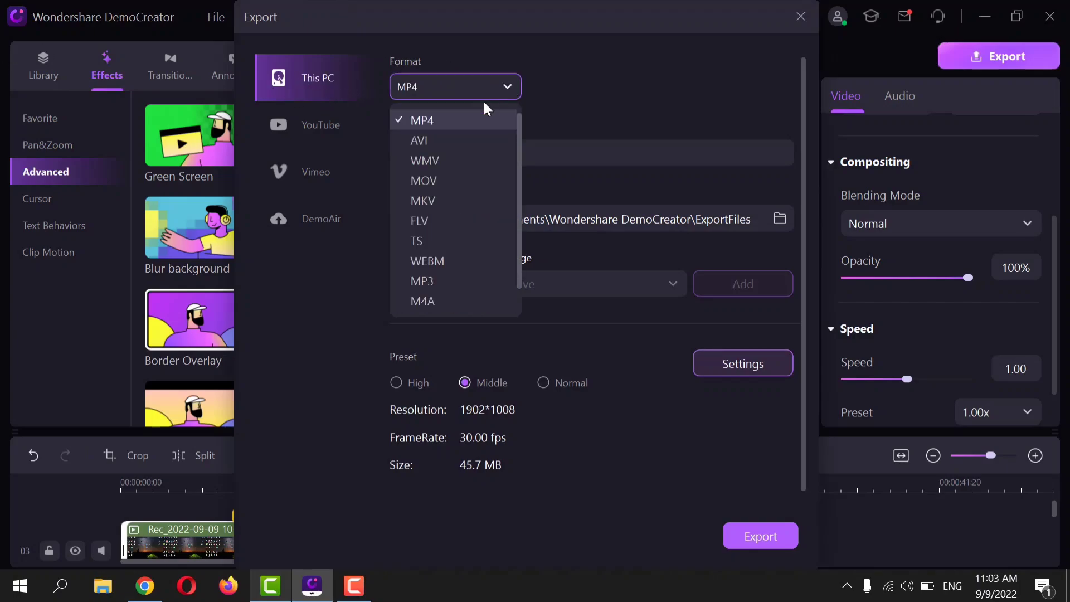
pyautogui.click(460, 119)
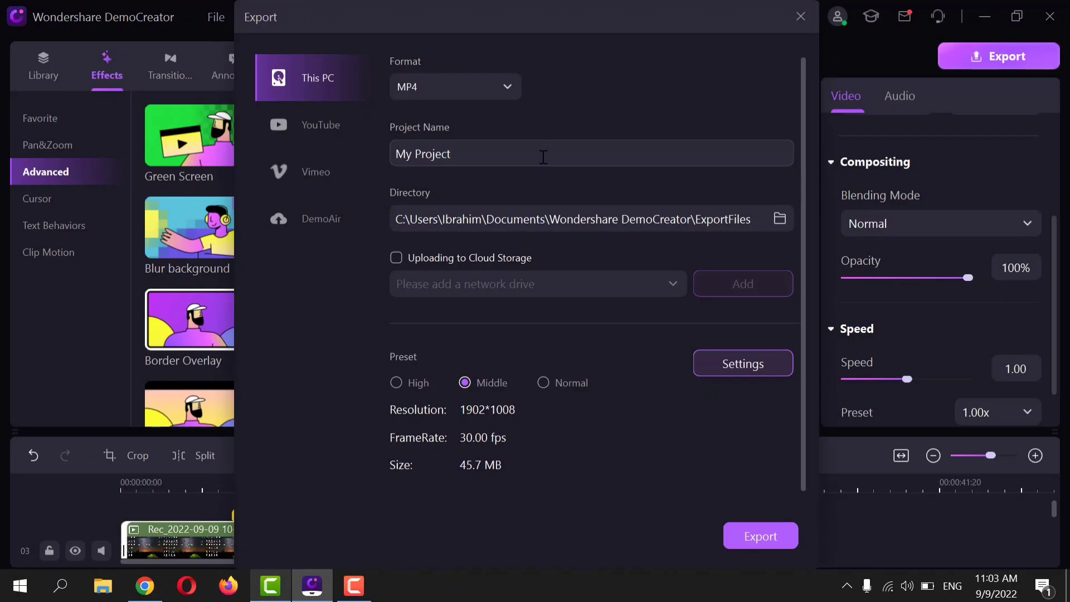
pyautogui.click(786, 220)
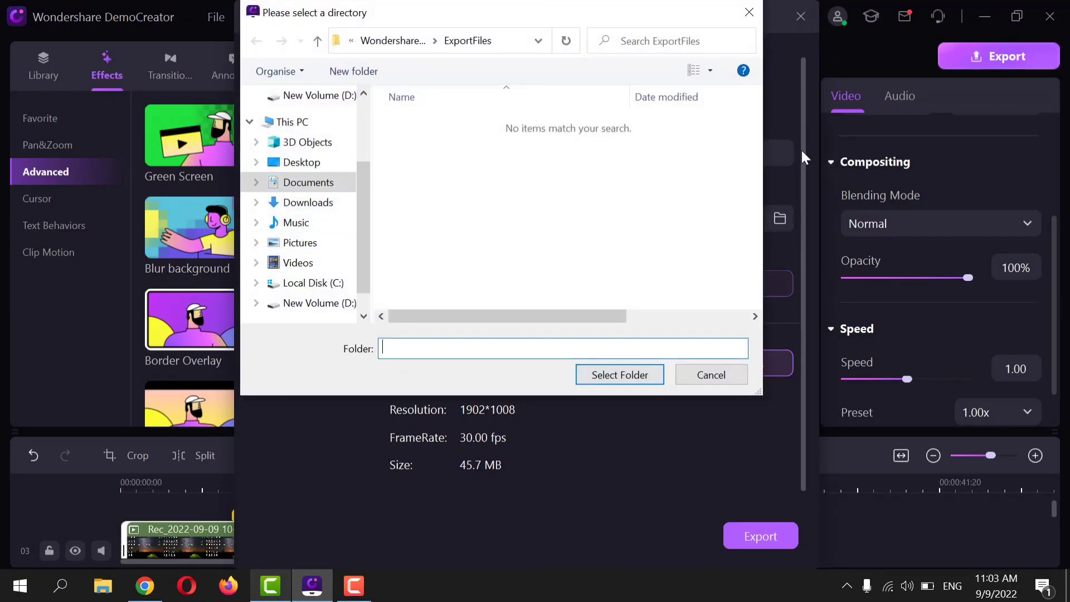
pyautogui.click(749, 12)
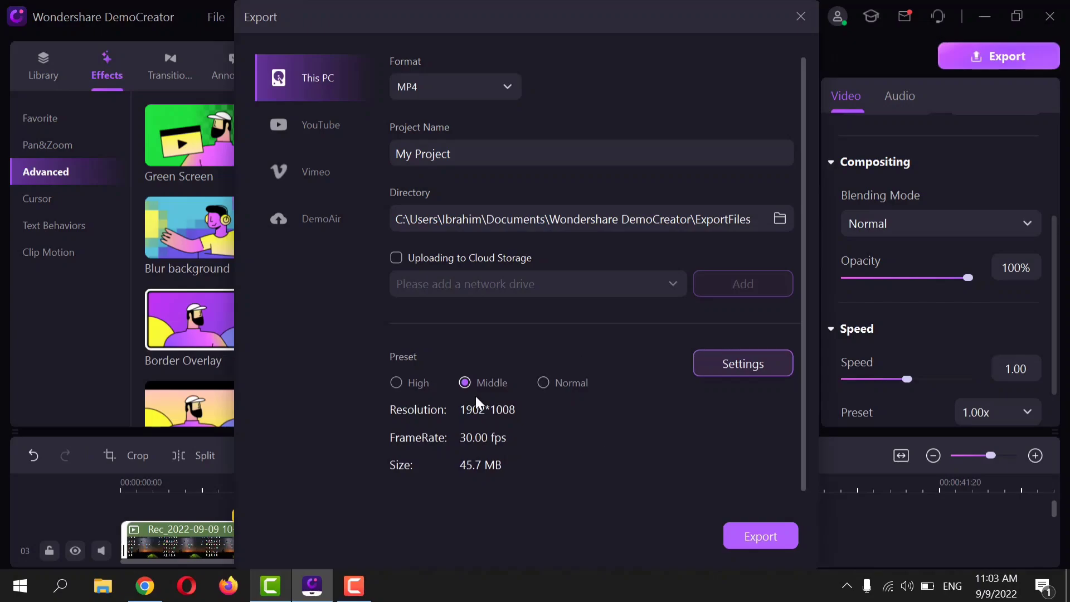
pyautogui.click(736, 367)
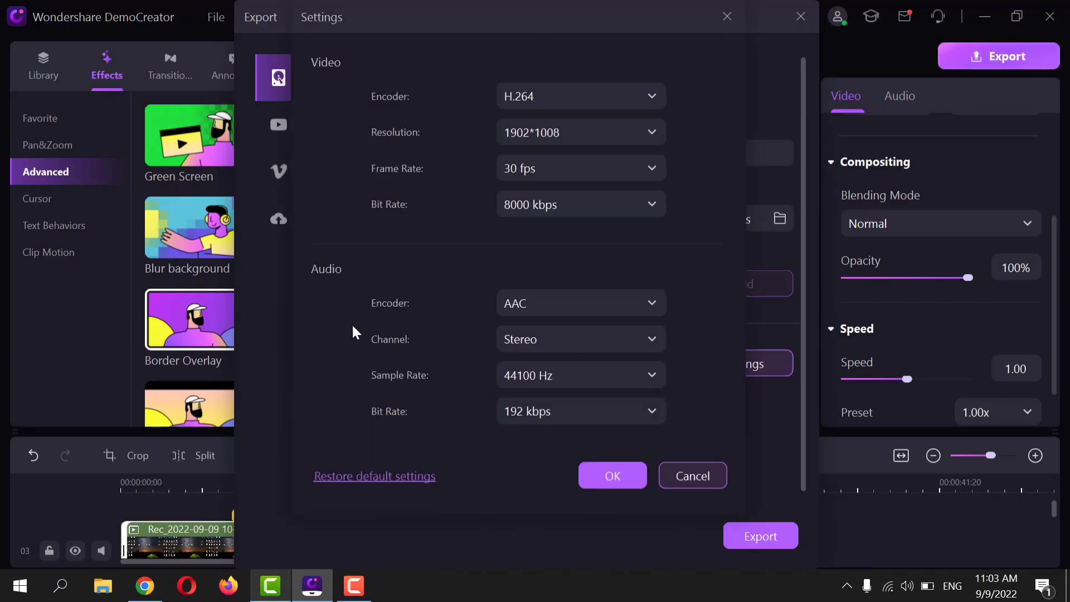
pyautogui.click(692, 472)
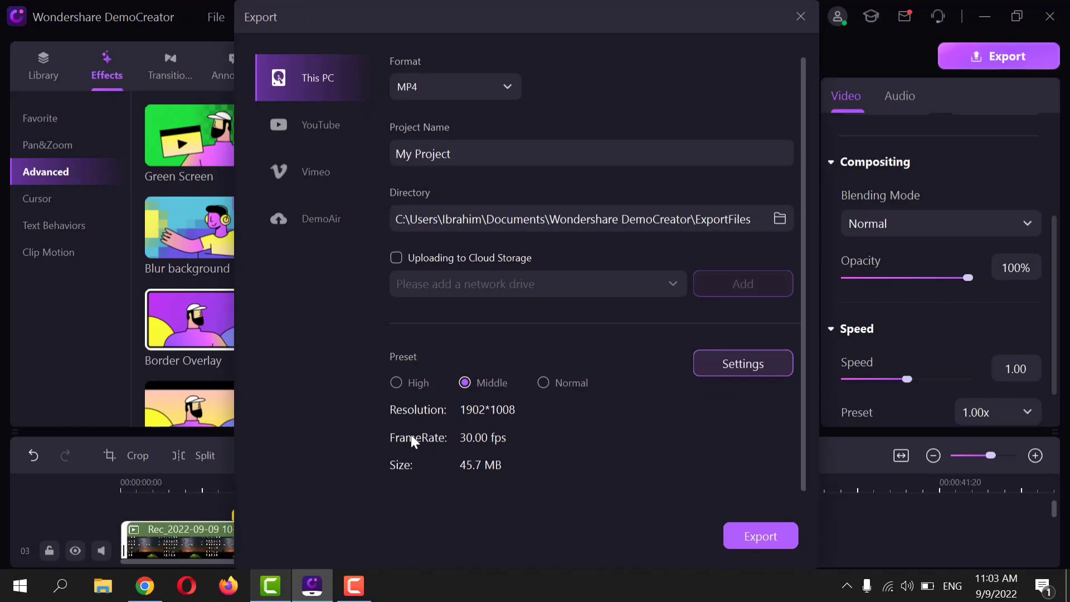
# Step: Start exporting the project as an MP4 file and cancel the running conversion
pyautogui.click(766, 535)
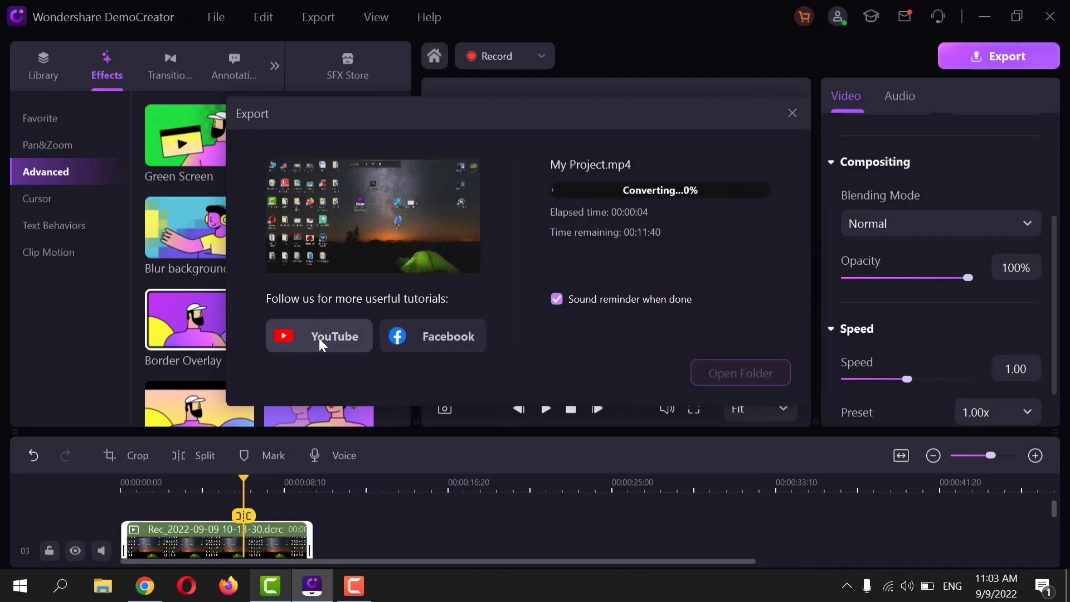
pyautogui.click(791, 115)
pyautogui.click(624, 284)
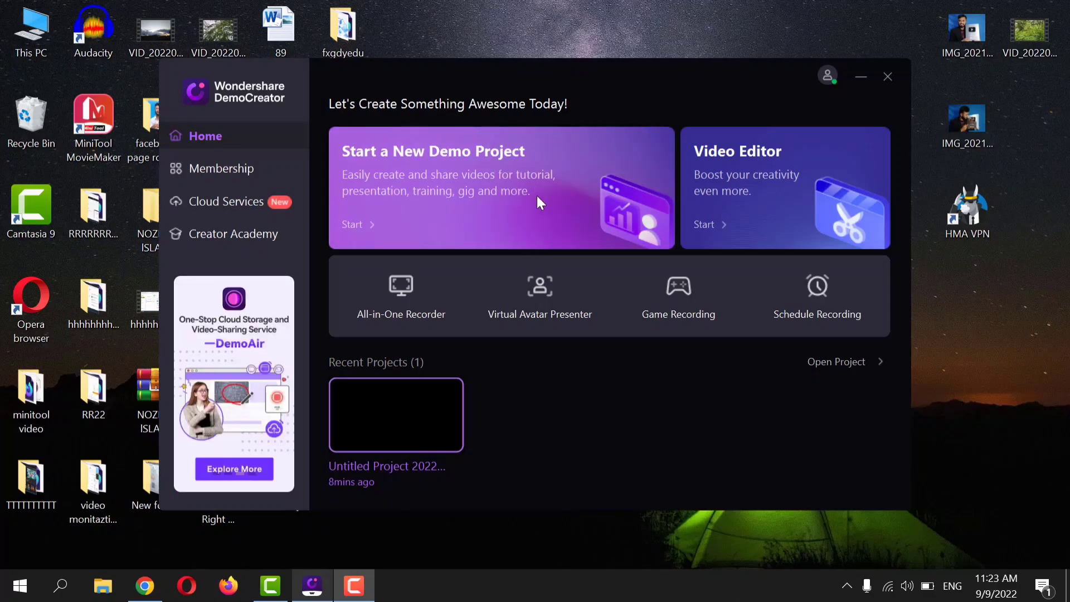
# Step: Start a new demo project and set its presentation background to Virgin Forest from the Popular collection
pyautogui.click(346, 226)
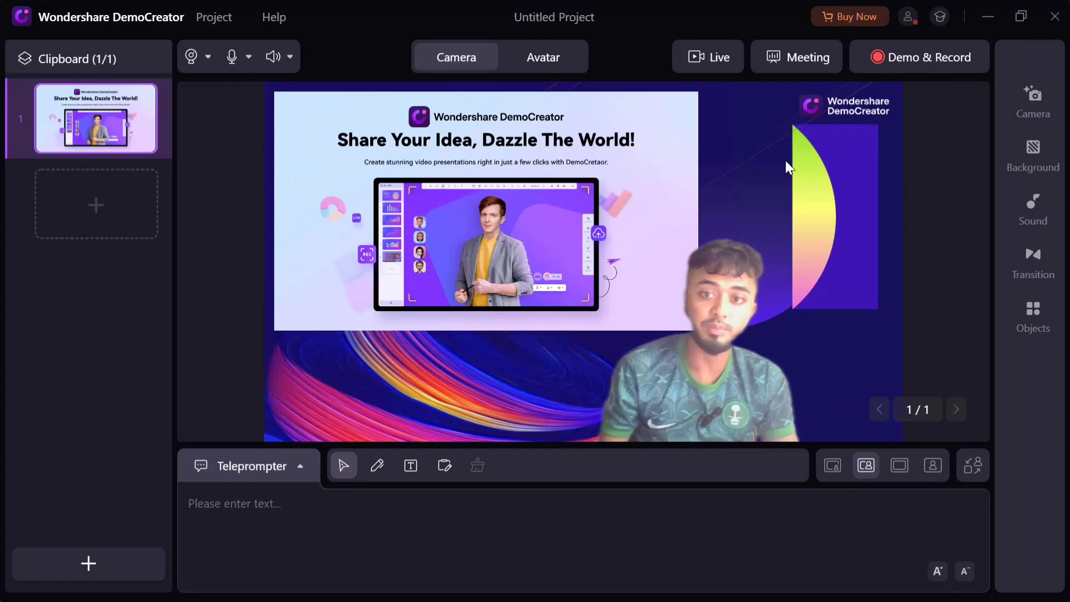
pyautogui.click(1028, 158)
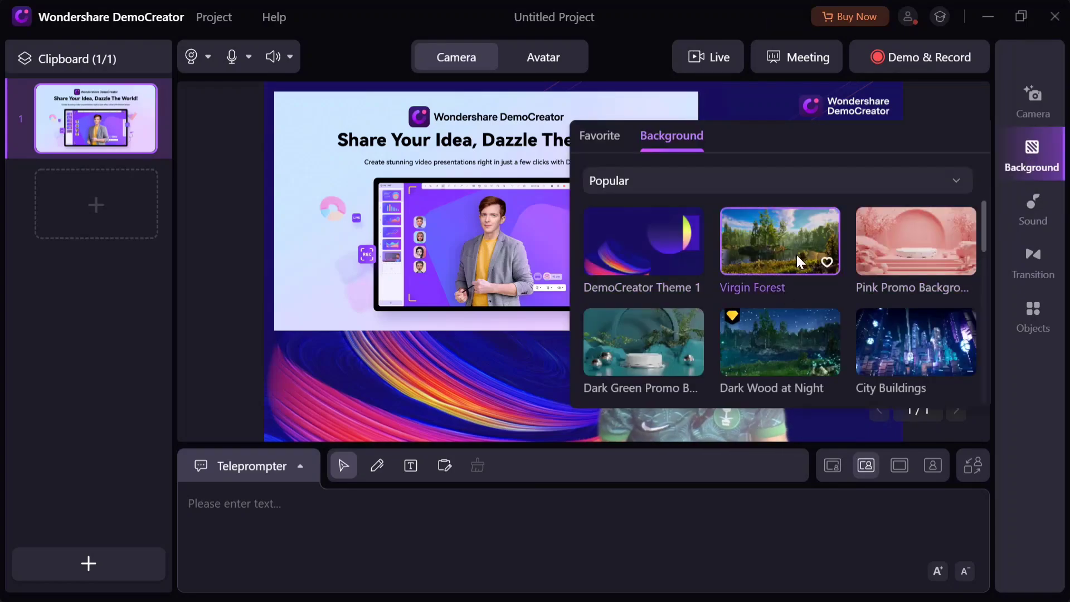
pyautogui.click(809, 235)
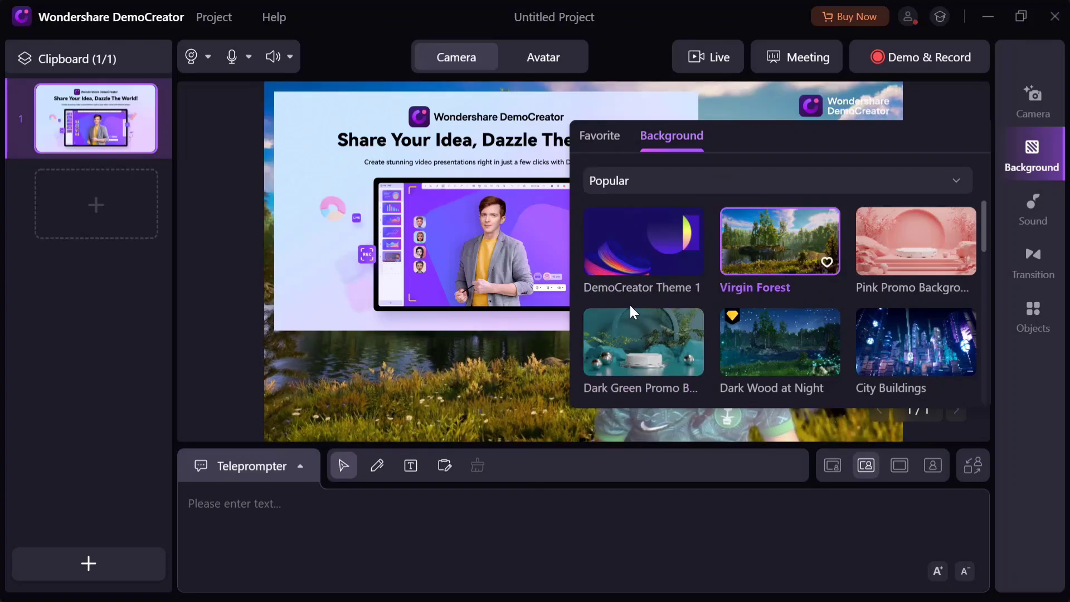
pyautogui.click(519, 358)
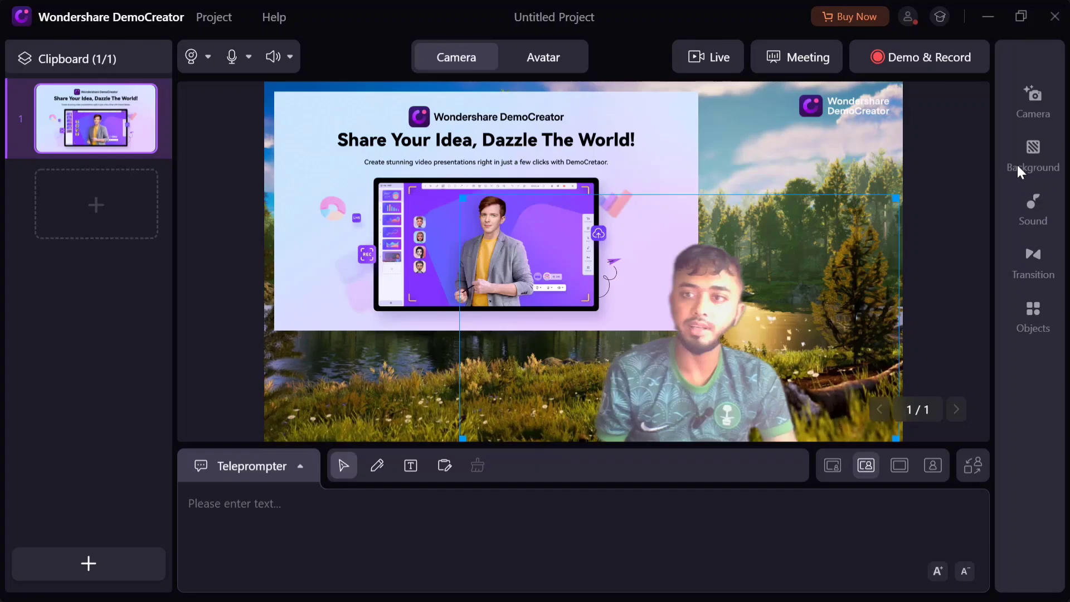
# Step: Try the circular and square camera frames, and set the webcam picture to the wide rectangular frame
pyautogui.click(1038, 106)
pyautogui.click(745, 193)
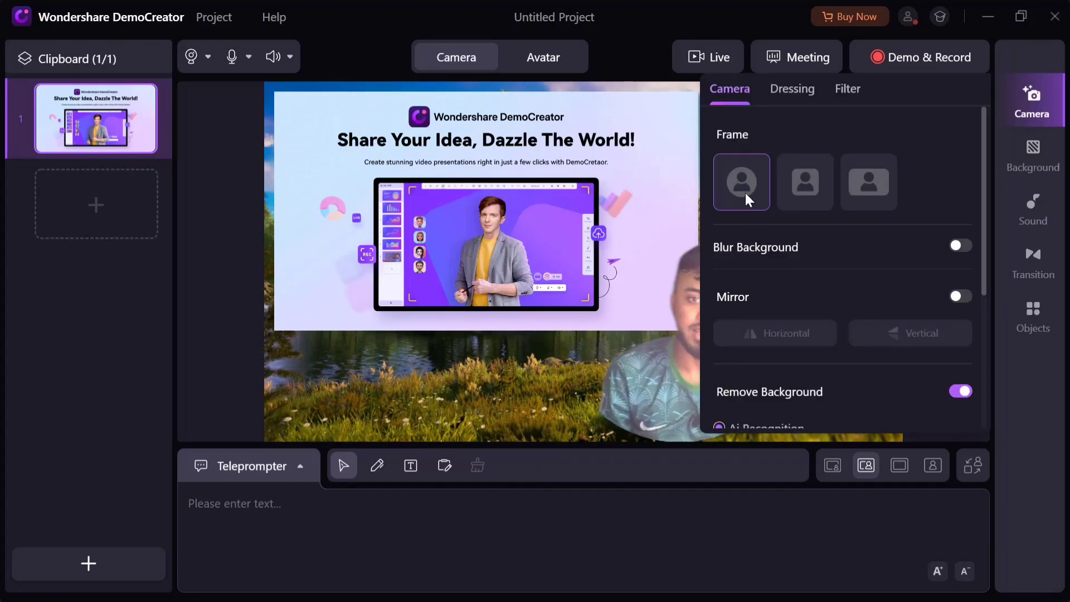
pyautogui.click(821, 183)
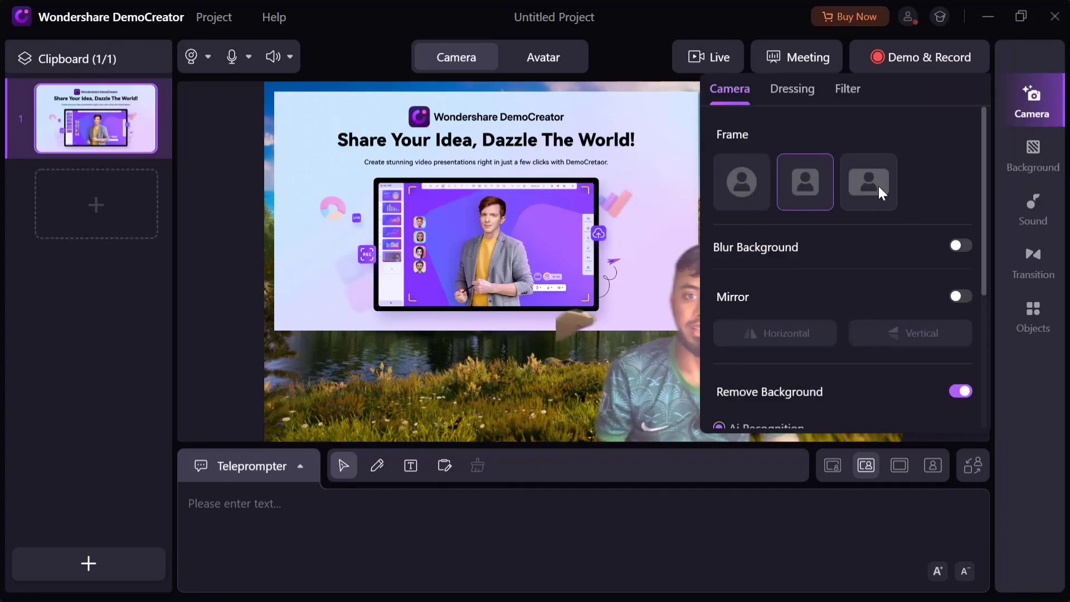
pyautogui.click(879, 185)
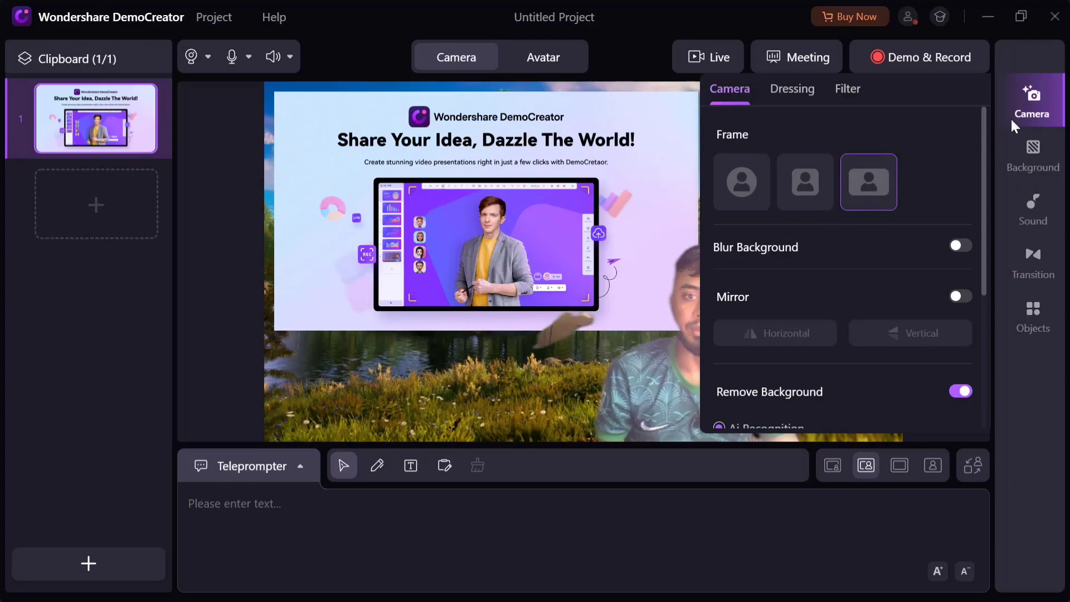
# Step: Browse the popular sounds, the slide transitions and the annotation objects available for the presentation
pyautogui.click(1033, 212)
pyautogui.scroll(-15, 848, 415)
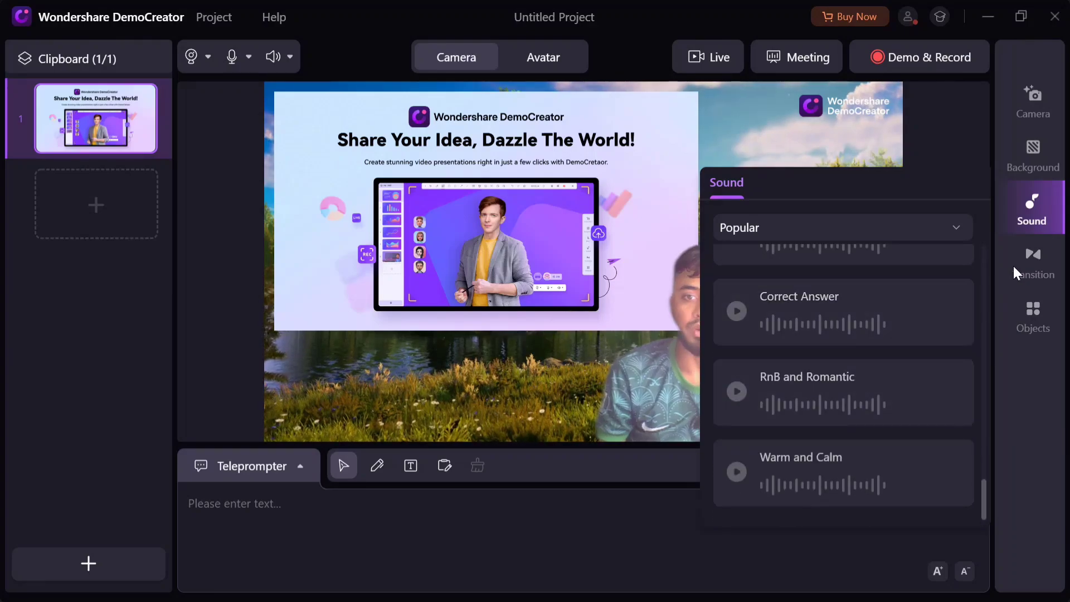
pyautogui.click(1037, 265)
pyautogui.scroll(-1, 829, 343)
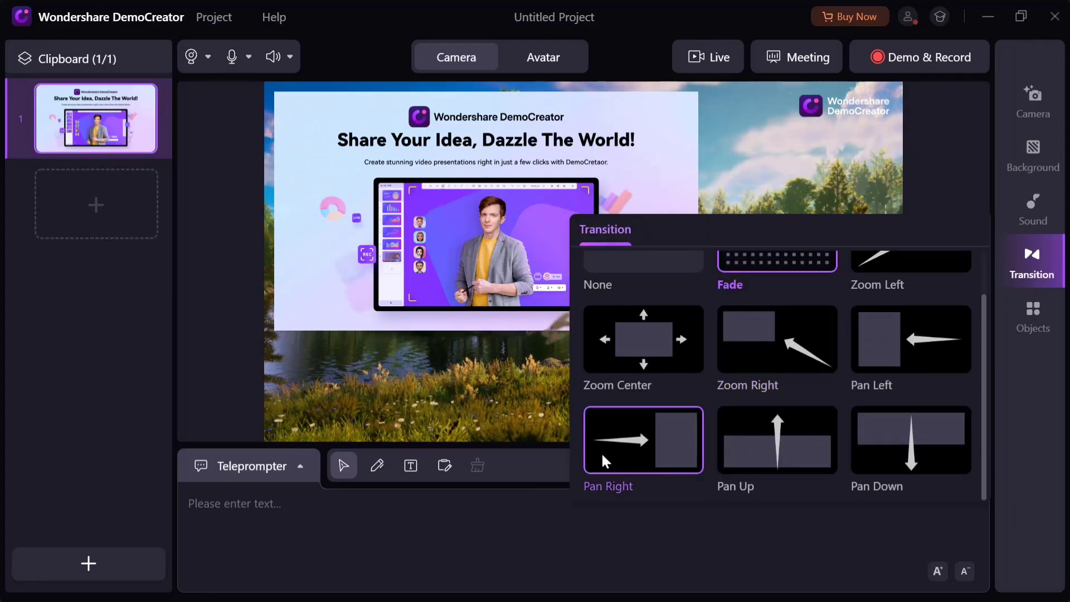
pyautogui.click(1040, 316)
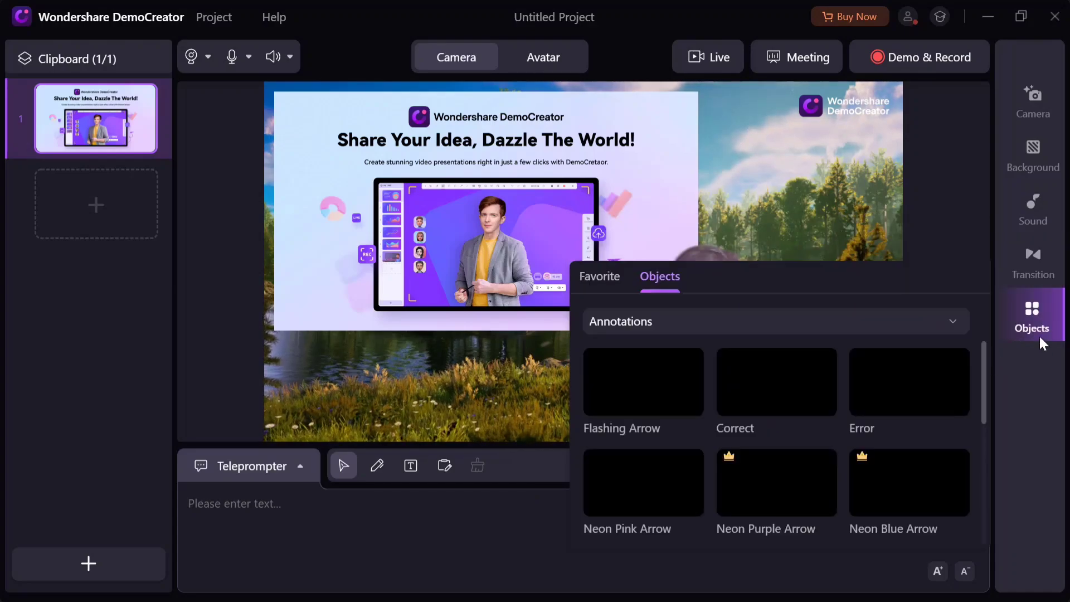
pyautogui.scroll(-2, 741, 412)
pyautogui.scroll(2, 746, 423)
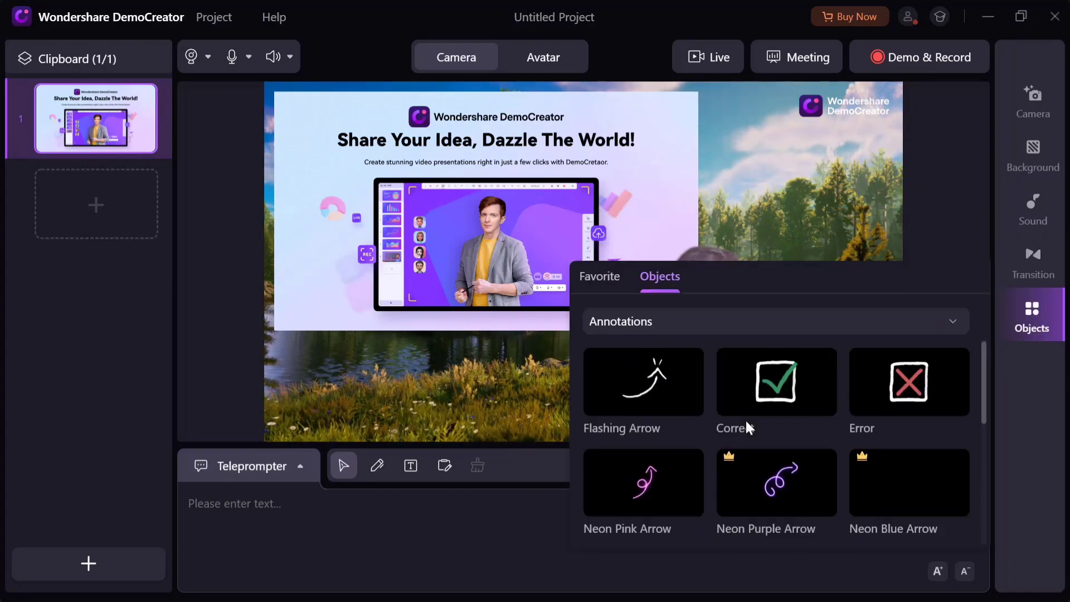
pyautogui.scroll(-2, 746, 424)
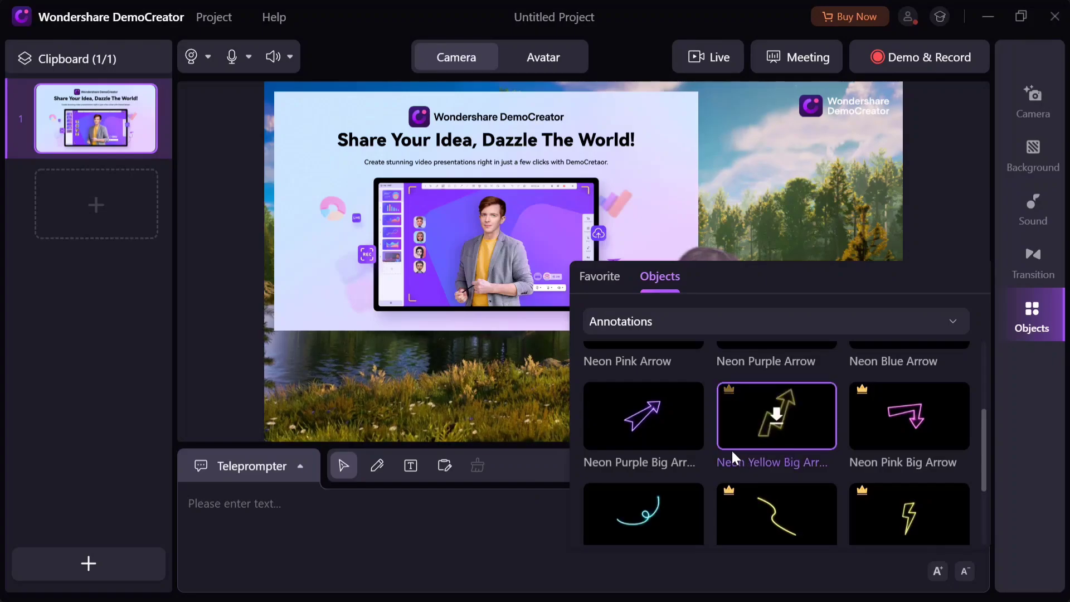
pyautogui.scroll(3, 758, 439)
pyautogui.scroll(-4, 792, 390)
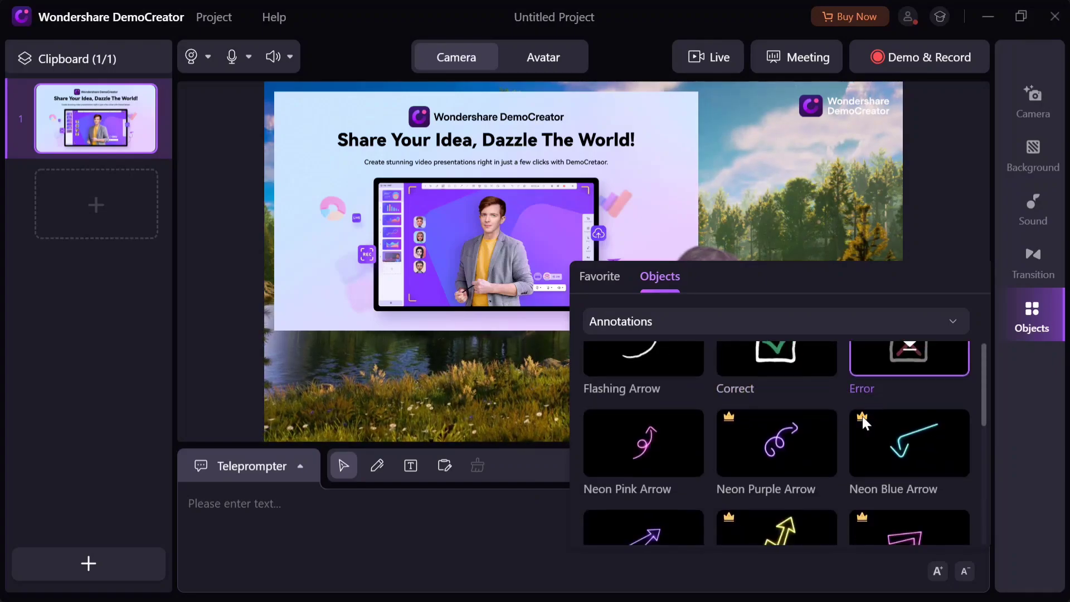
pyautogui.click(938, 202)
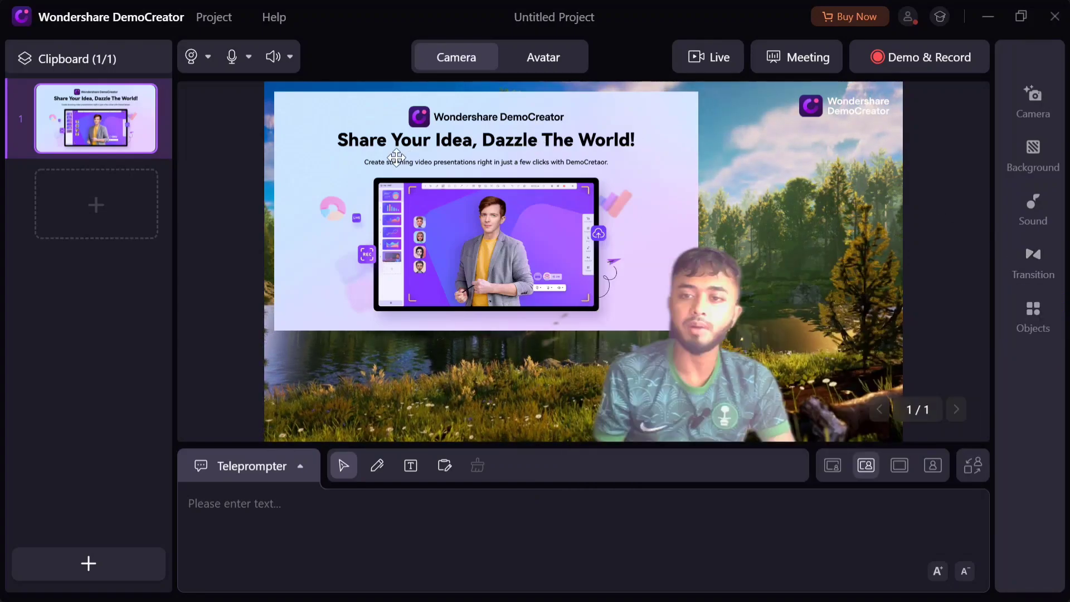
# Step: Turn off the webcam picture by setting the camera source to None
pyautogui.click(200, 58)
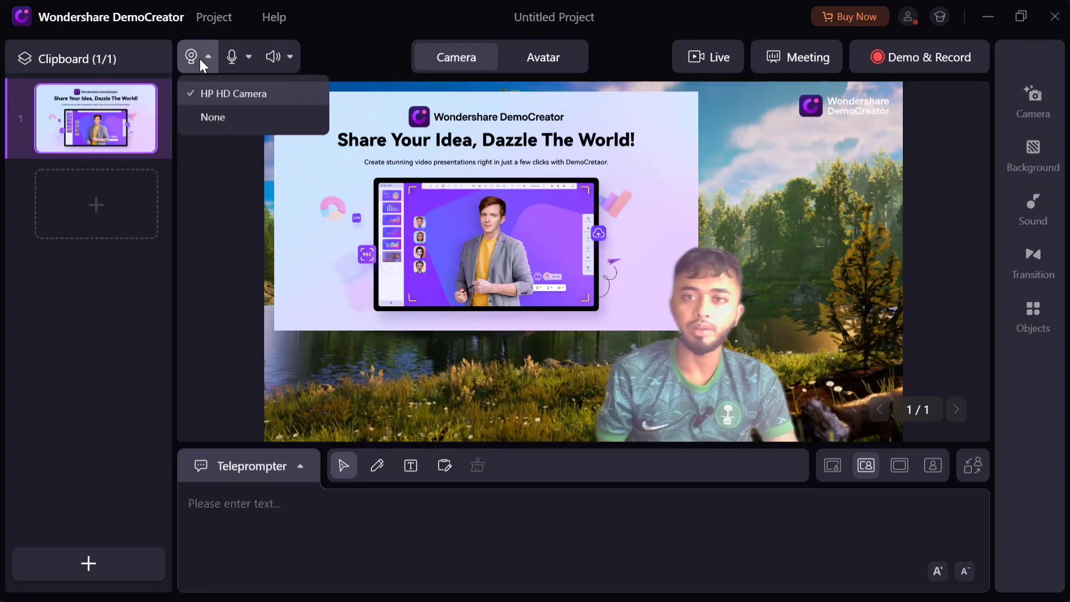
pyautogui.click(223, 116)
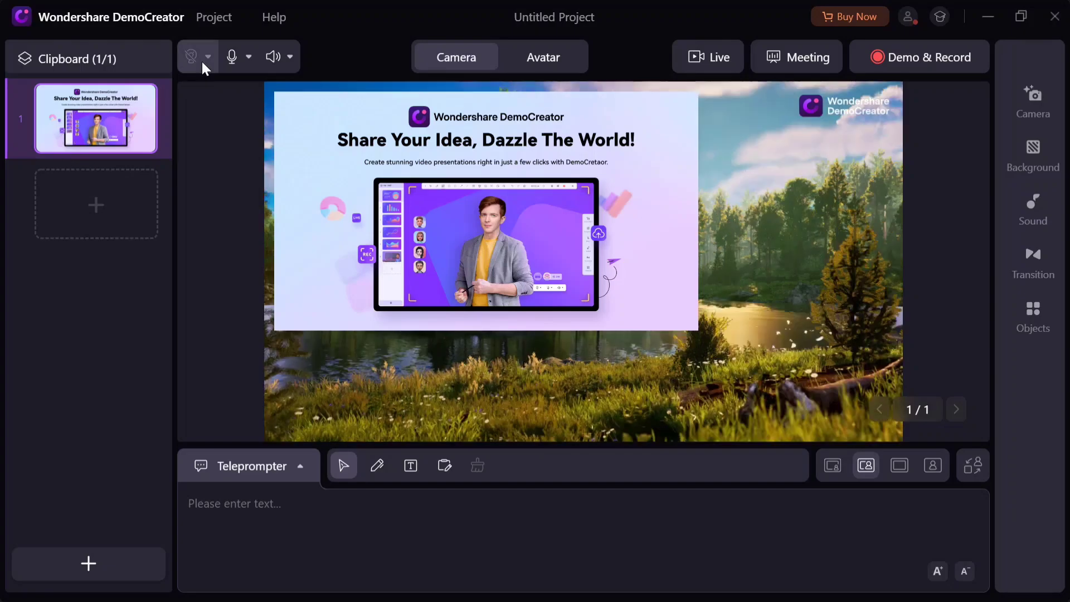
# Step: Review the microphone and speaker source options, view the Avatar mode and return to Camera mode
pyautogui.click(246, 55)
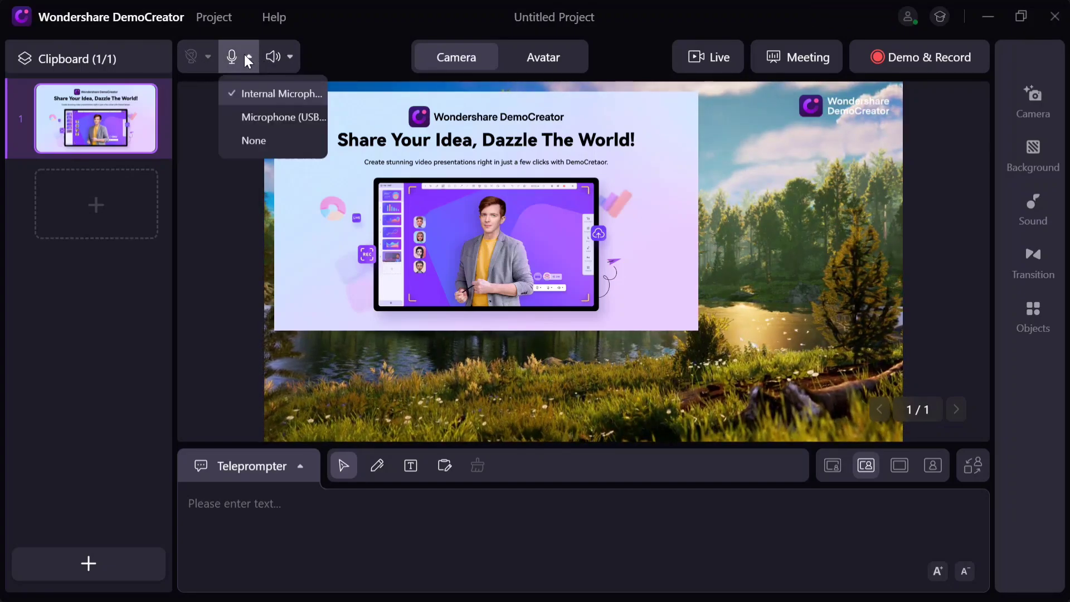
pyautogui.click(287, 55)
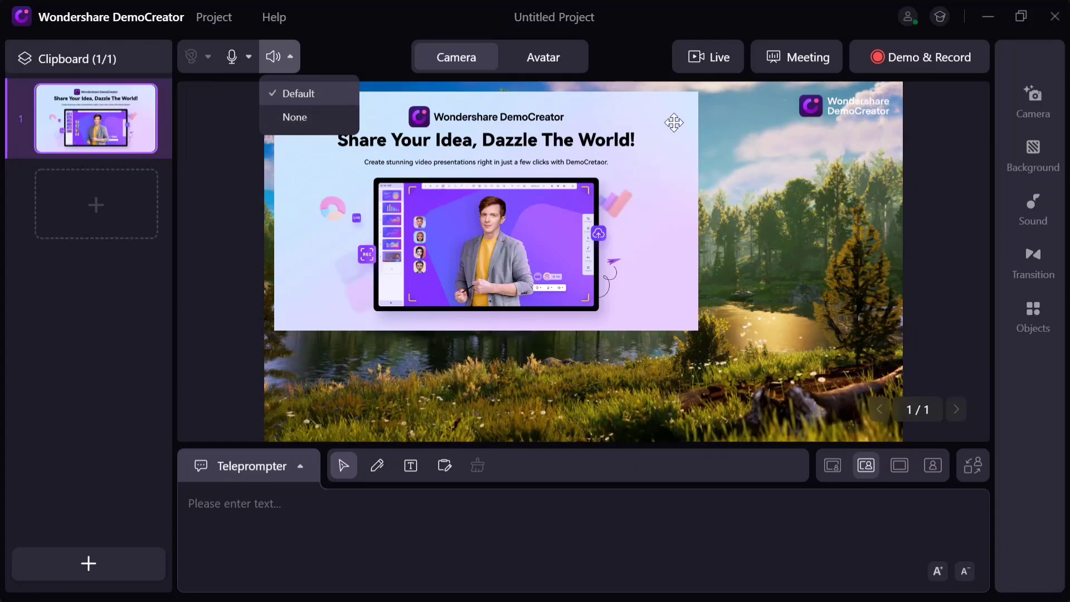
pyautogui.click(511, 55)
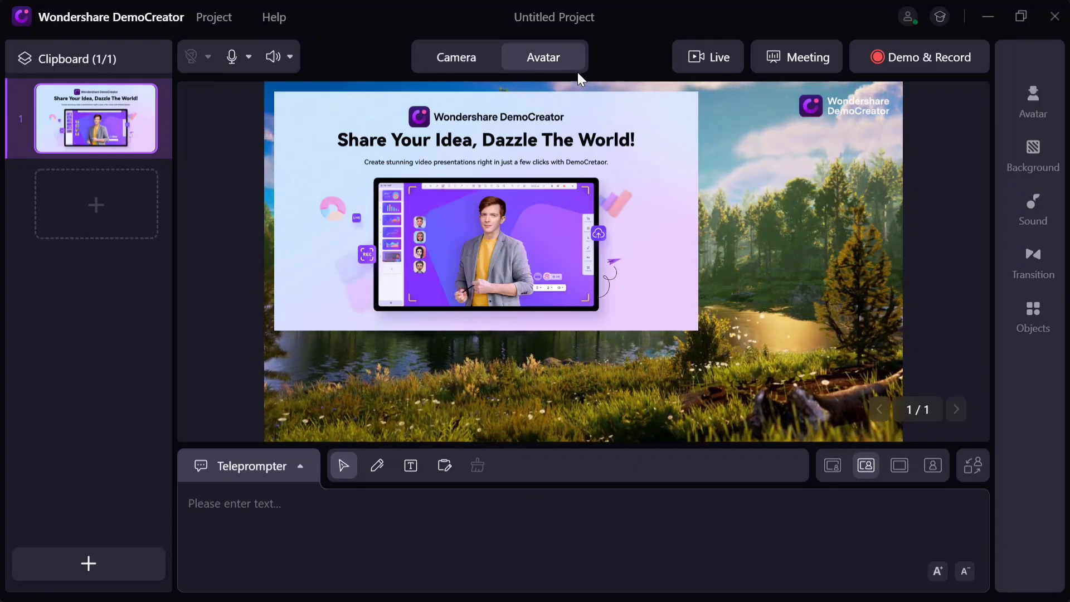
pyautogui.click(473, 62)
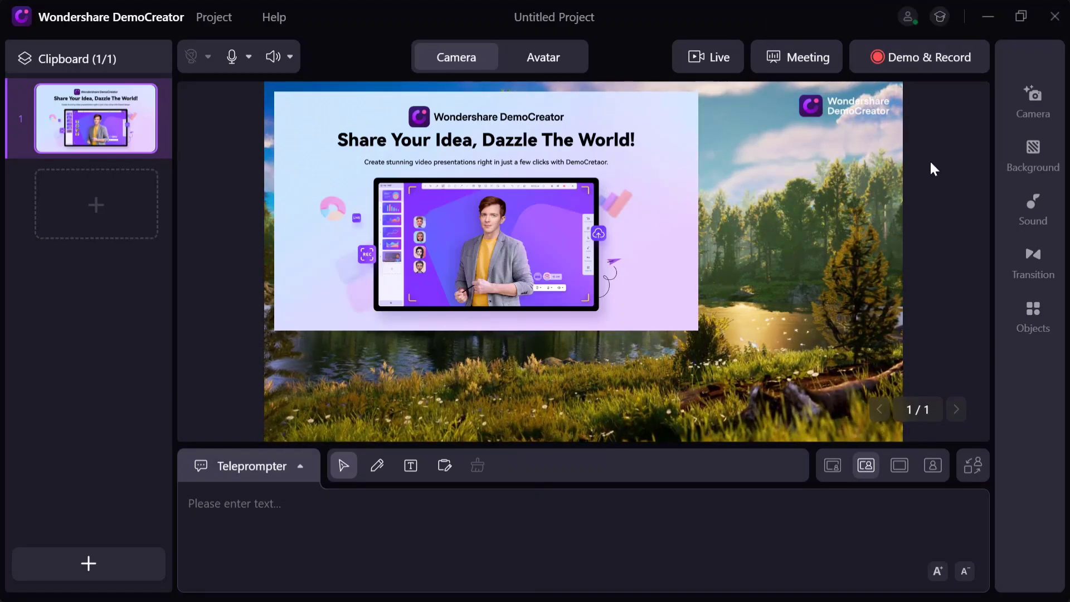
# Step: Draw a freehand line with the thin red pen beside the slide's monitor picture and add a short red text over the presenter
pyautogui.click(377, 466)
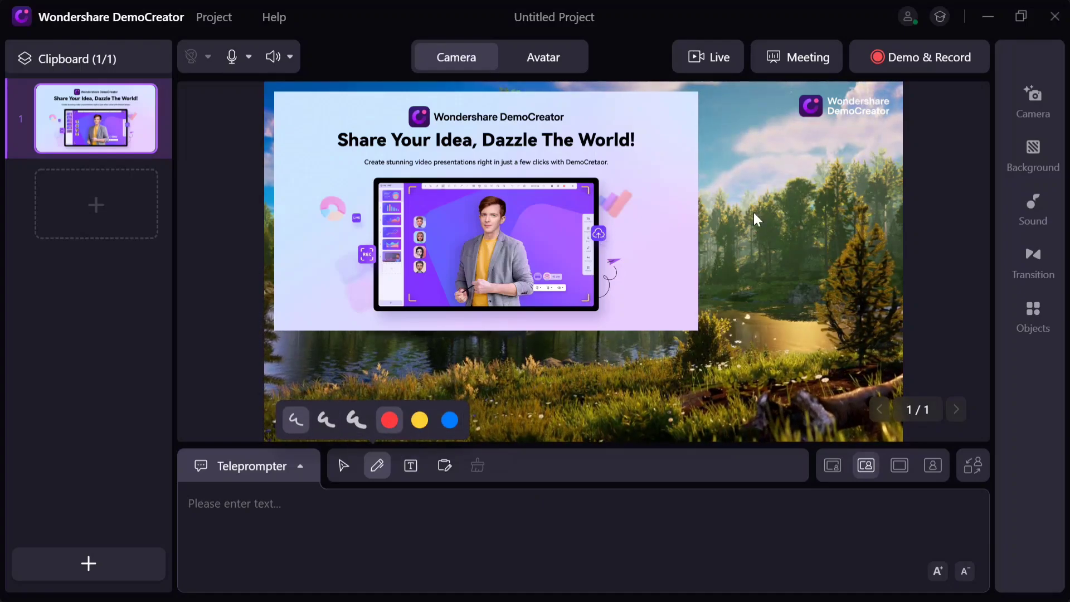
pyautogui.moveTo(640, 233); pyautogui.dragTo(662, 227)
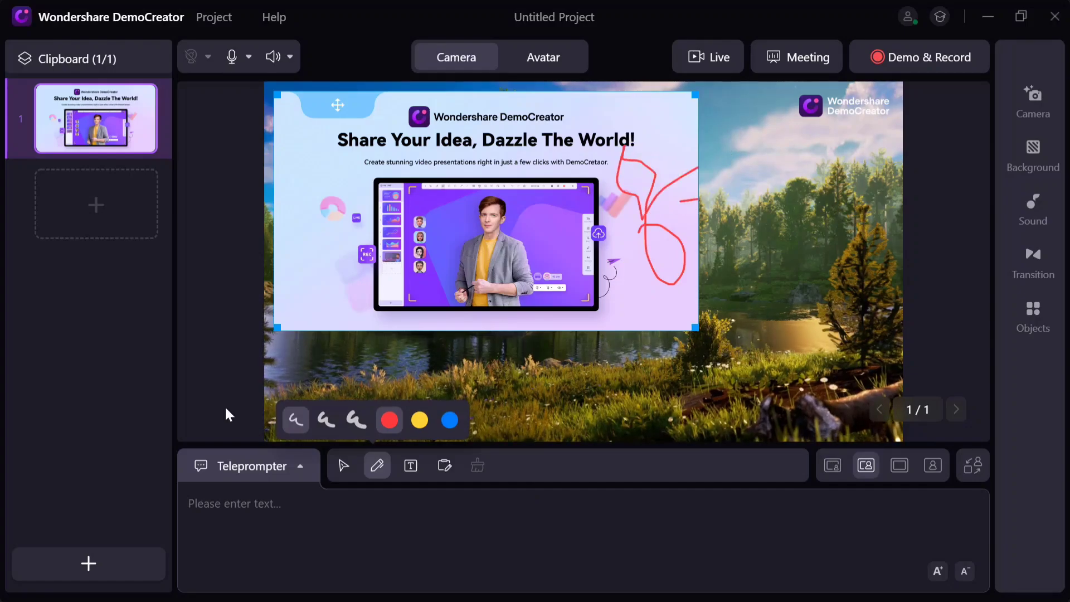
pyautogui.click(415, 469)
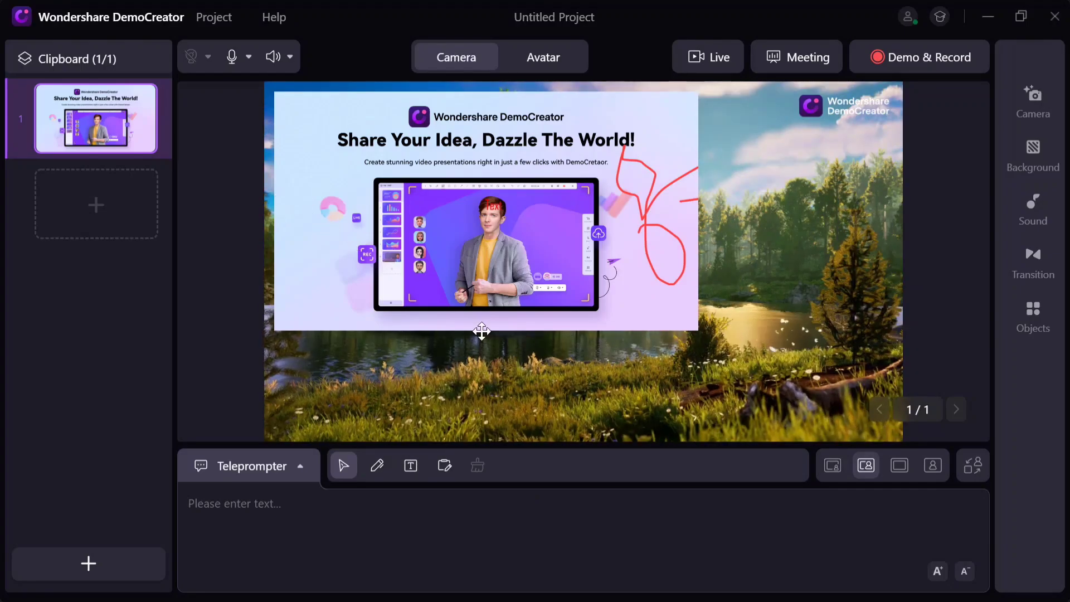
# Step: Open a blank whiteboard over the slide, scribble on it with the thin red pen and clear all the strokes
pyautogui.click(449, 463)
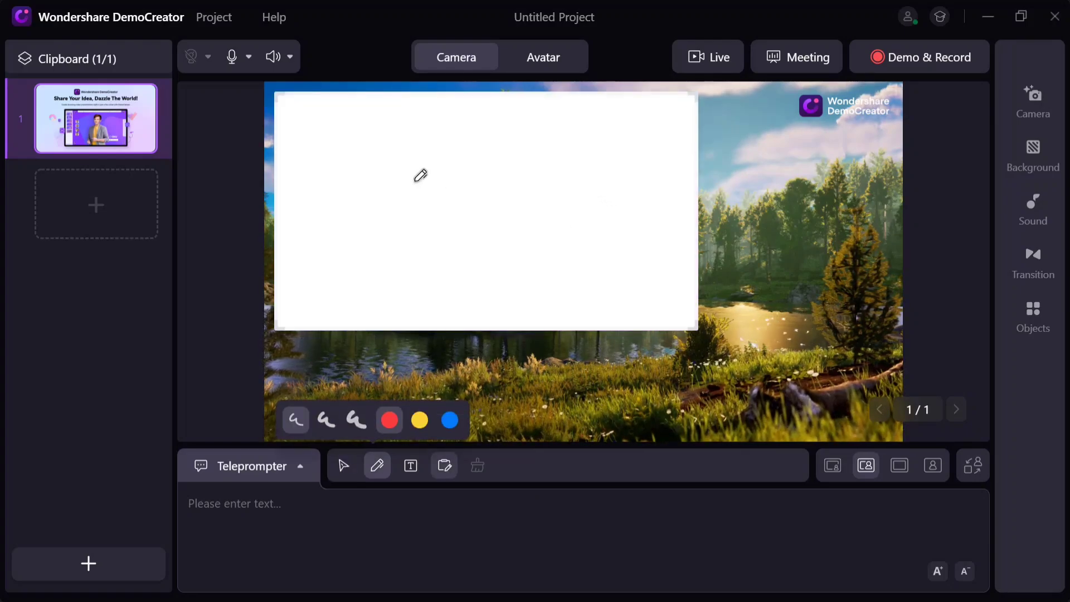
pyautogui.moveTo(498, 243)
pyautogui.mouseDown()
pyautogui.moveTo(472, 211)
pyautogui.moveTo(584, 208)
pyautogui.moveTo(562, 204)
pyautogui.moveTo(653, 176)
pyautogui.moveTo(538, 291)
pyautogui.moveTo(411, 247)
pyautogui.moveTo(393, 276)
pyautogui.moveTo(376, 203)
pyautogui.mouseUp()
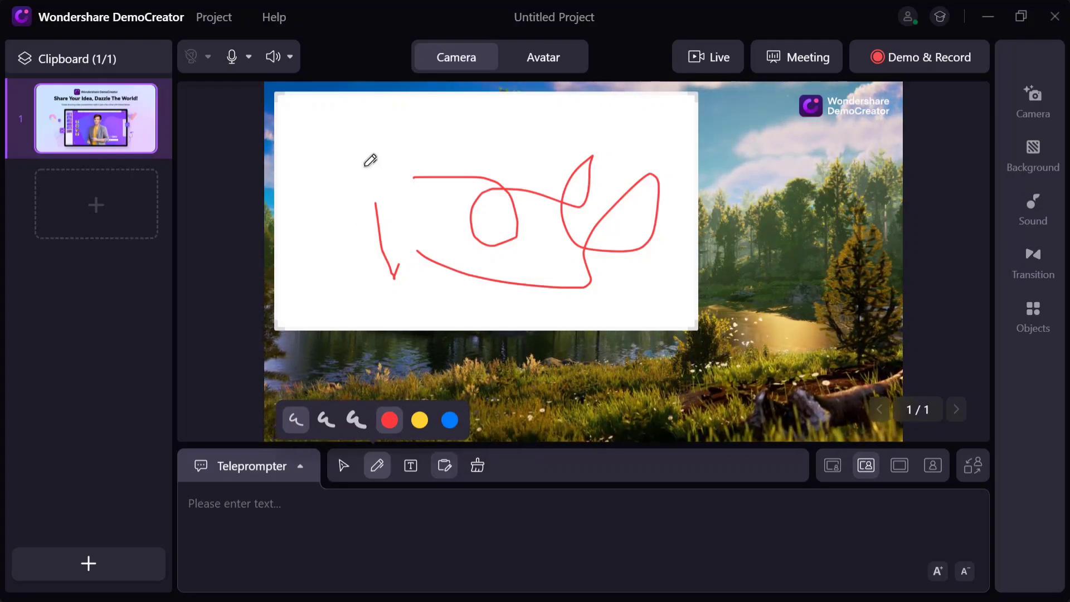
pyautogui.click(327, 146)
pyautogui.moveTo(327, 146)
pyautogui.mouseDown()
pyautogui.moveTo(316, 225)
pyautogui.moveTo(394, 174)
pyautogui.moveTo(451, 226)
pyautogui.moveTo(438, 287)
pyautogui.mouseUp()
pyautogui.moveTo(484, 246)
pyautogui.mouseDown()
pyautogui.moveTo(536, 257)
pyautogui.moveTo(524, 288)
pyautogui.moveTo(650, 243)
pyautogui.mouseUp()
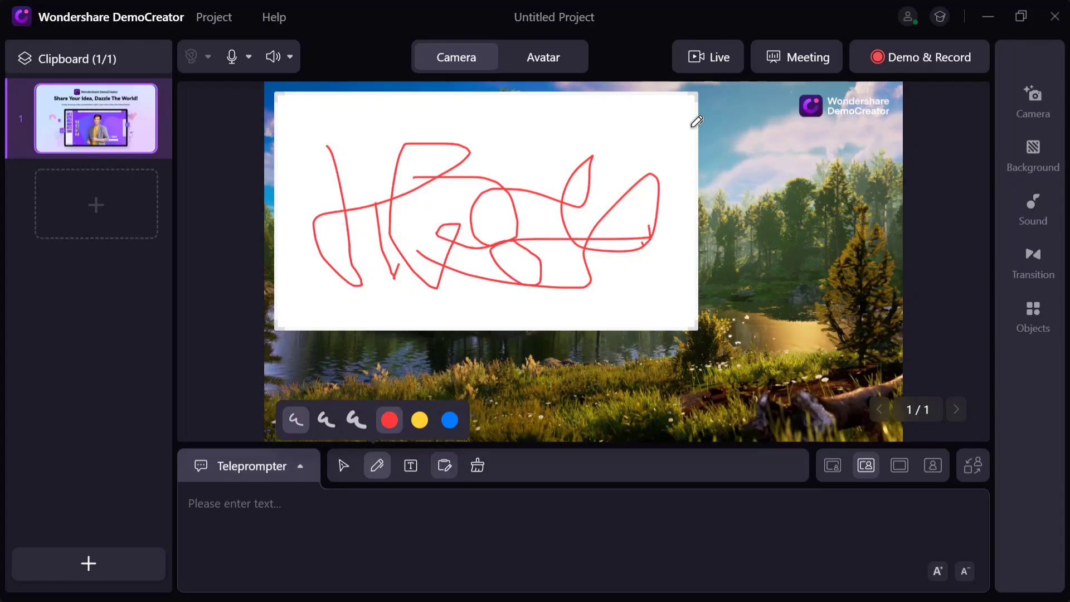
pyautogui.click(478, 467)
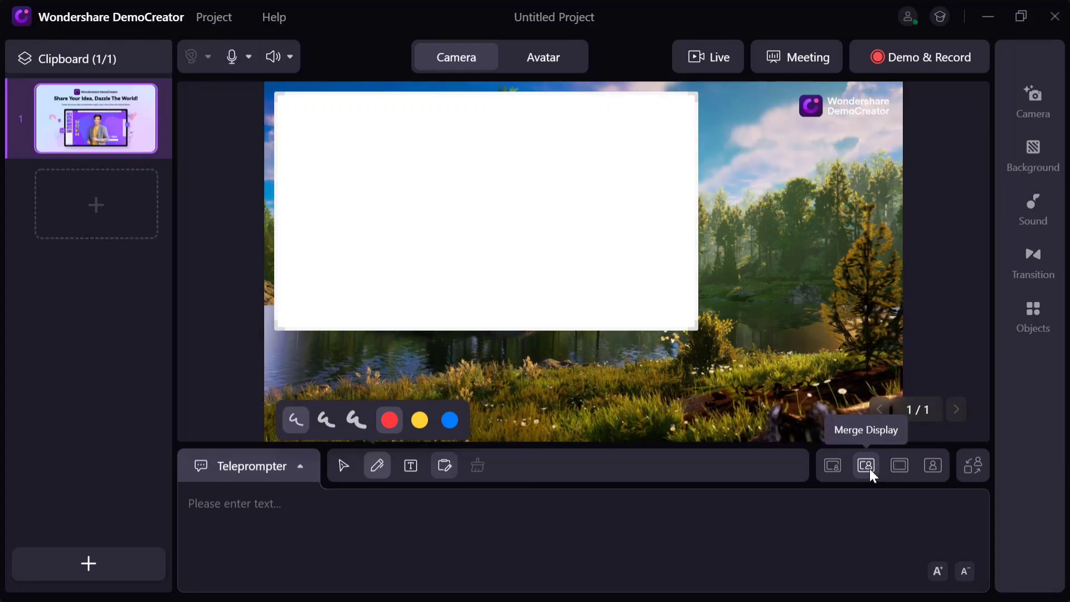
# Step: Try the Content Full-Screen layout, switch to Camera Full-Screen and set the camera source to HP HD Camera
pyautogui.click(902, 468)
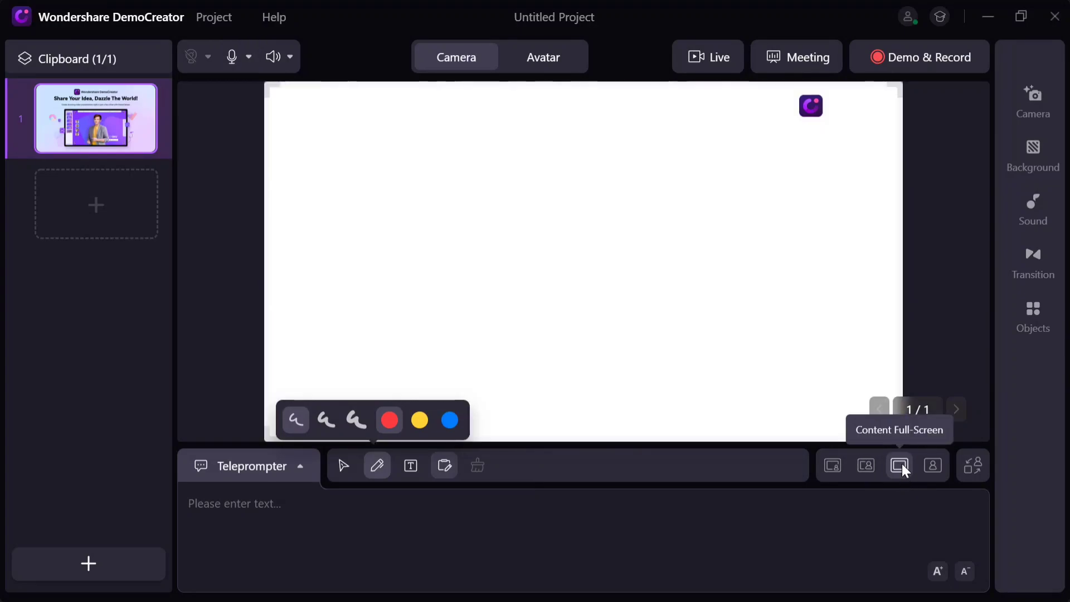
pyautogui.click(935, 466)
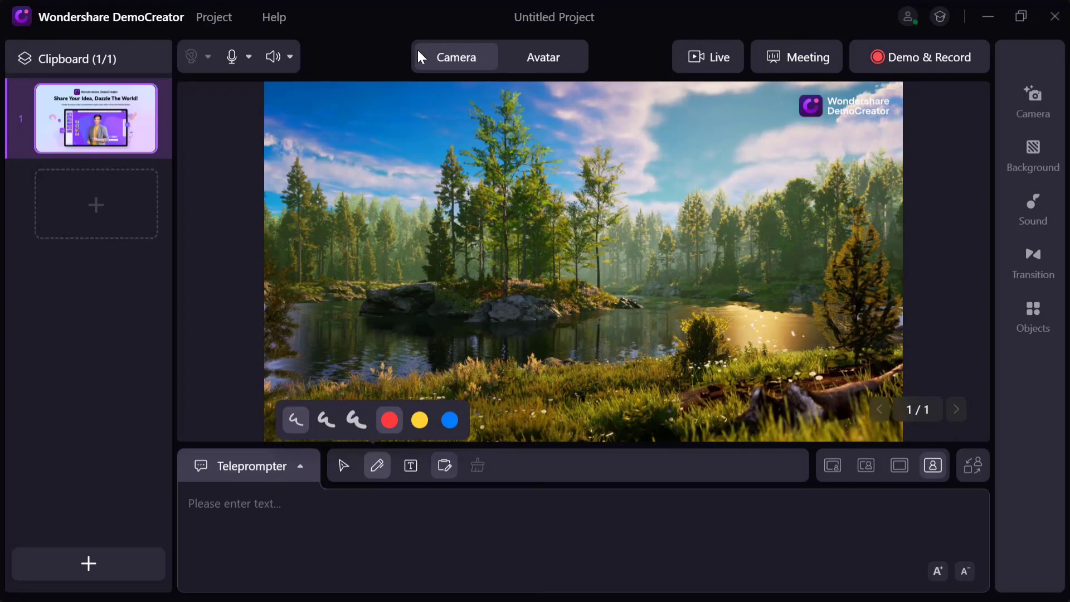
pyautogui.click(189, 53)
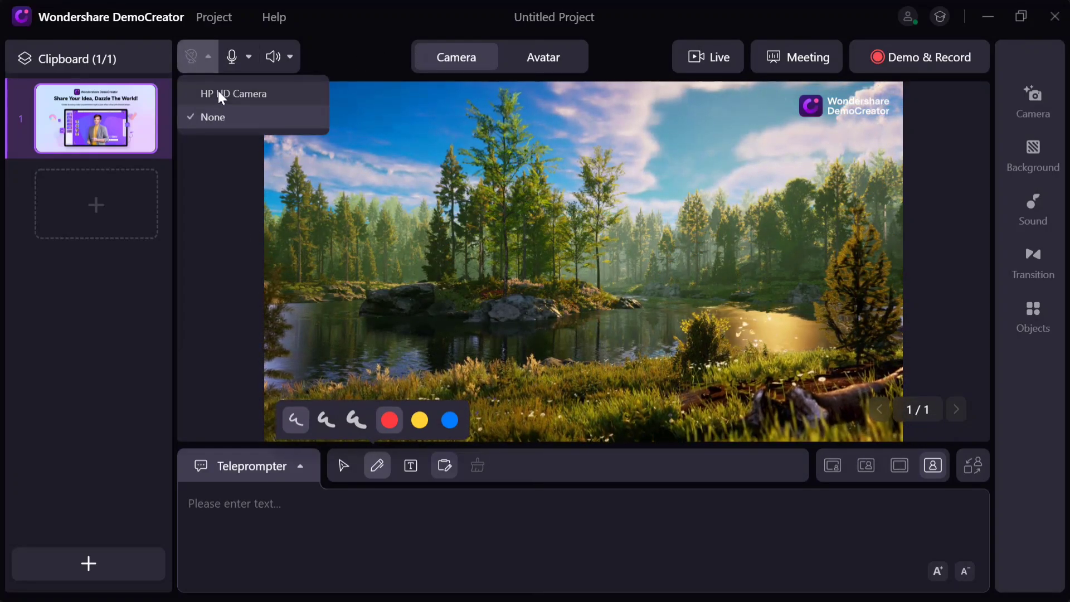
pyautogui.click(218, 93)
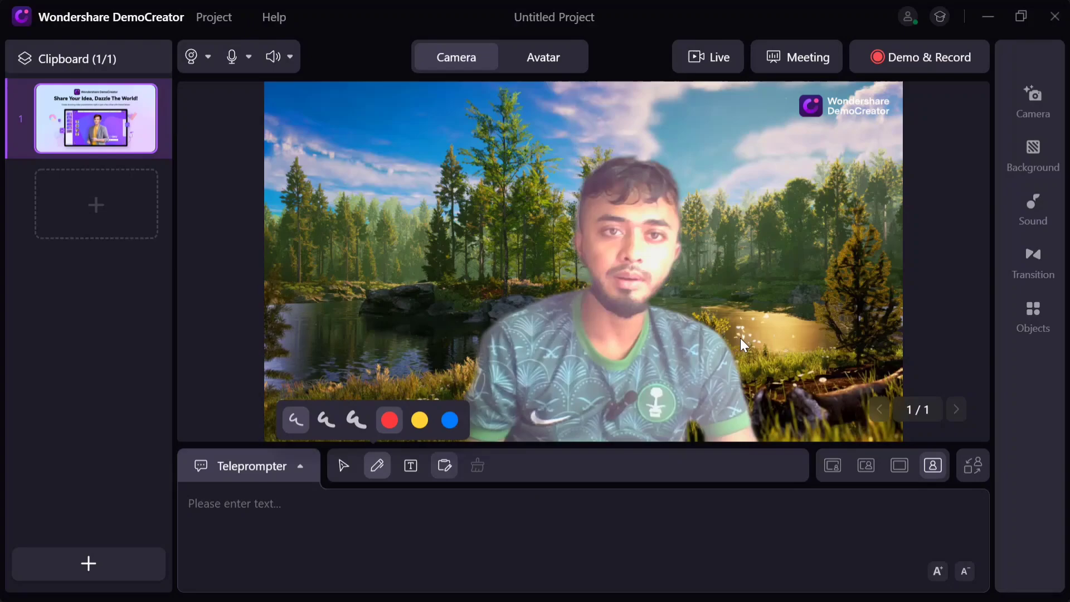
# Step: Try the Merge Display, Content Full-Screen and Camera Full-Screen layouts, and choose the layout with a small webcam picture in the content's corner
pyautogui.click(867, 465)
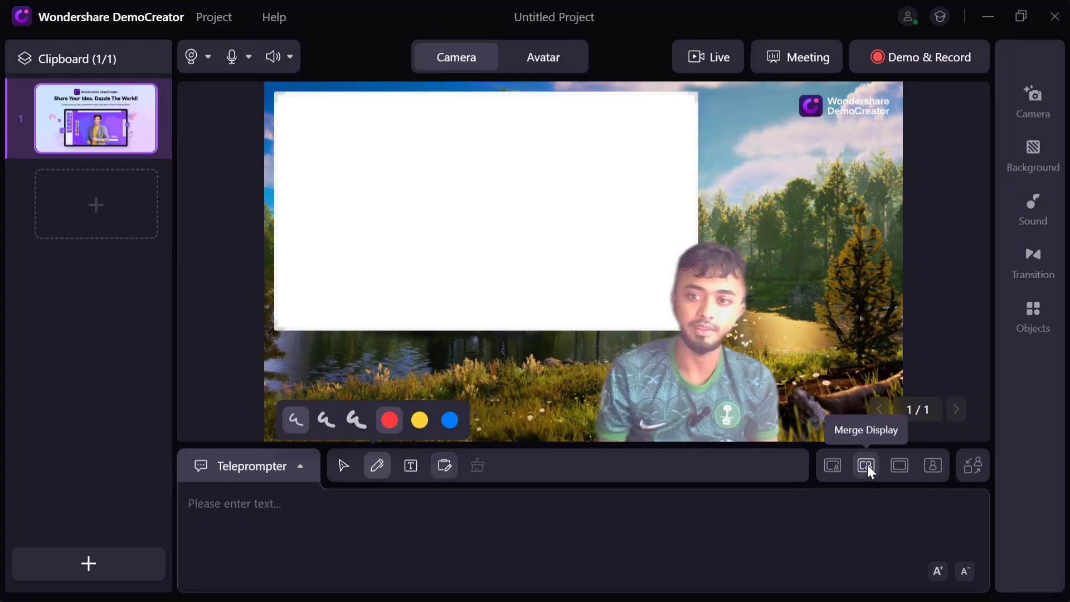
pyautogui.click(907, 470)
pyautogui.click(927, 467)
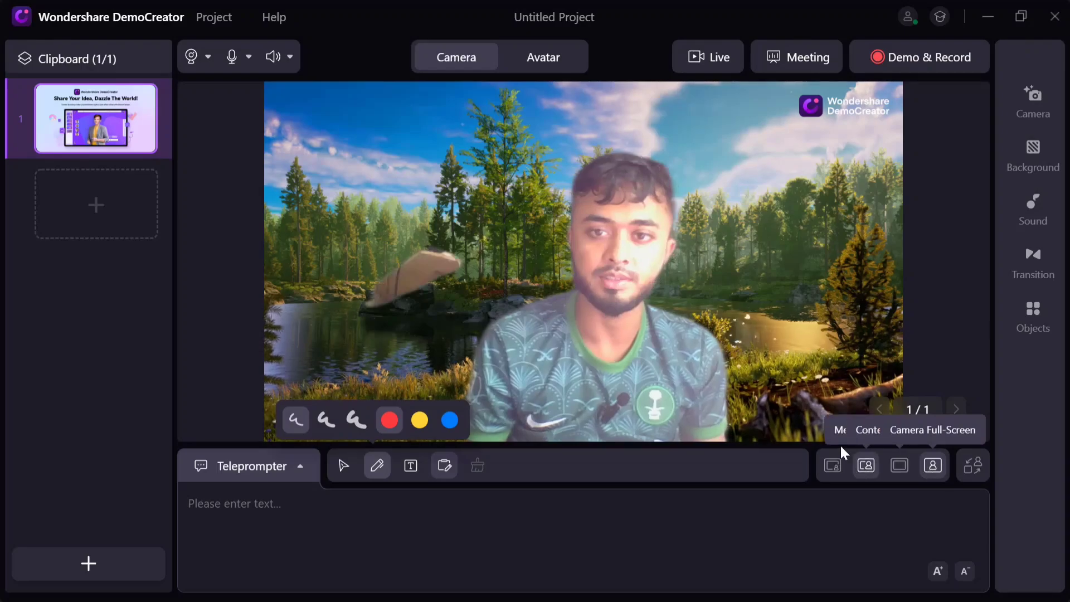
pyautogui.click(827, 461)
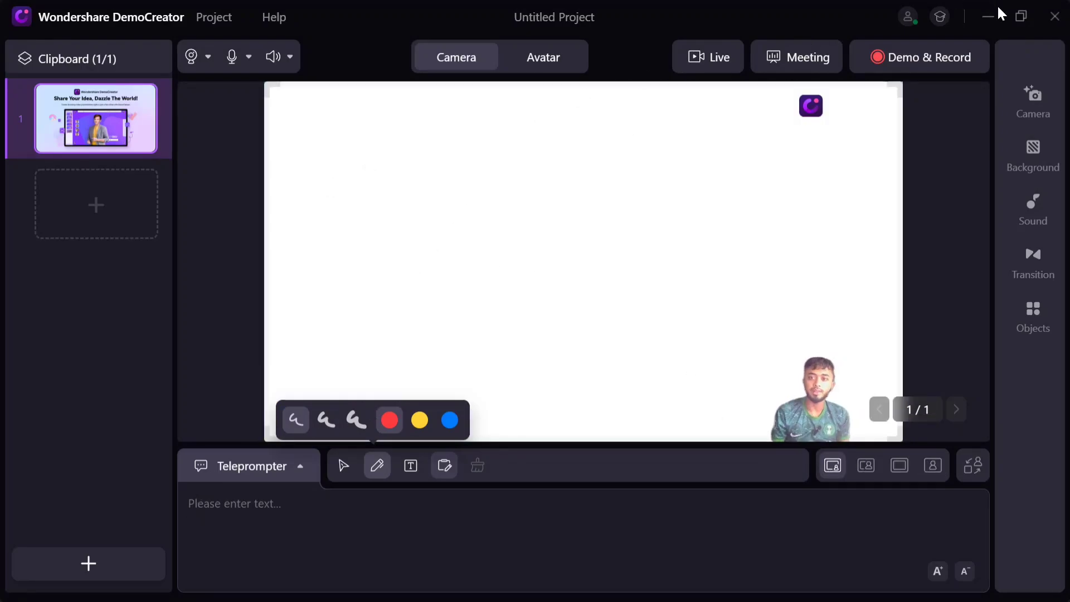
# Step: Add two blank slides to the presentation and turn off the webcam picture by setting the camera source to None
pyautogui.click(82, 207)
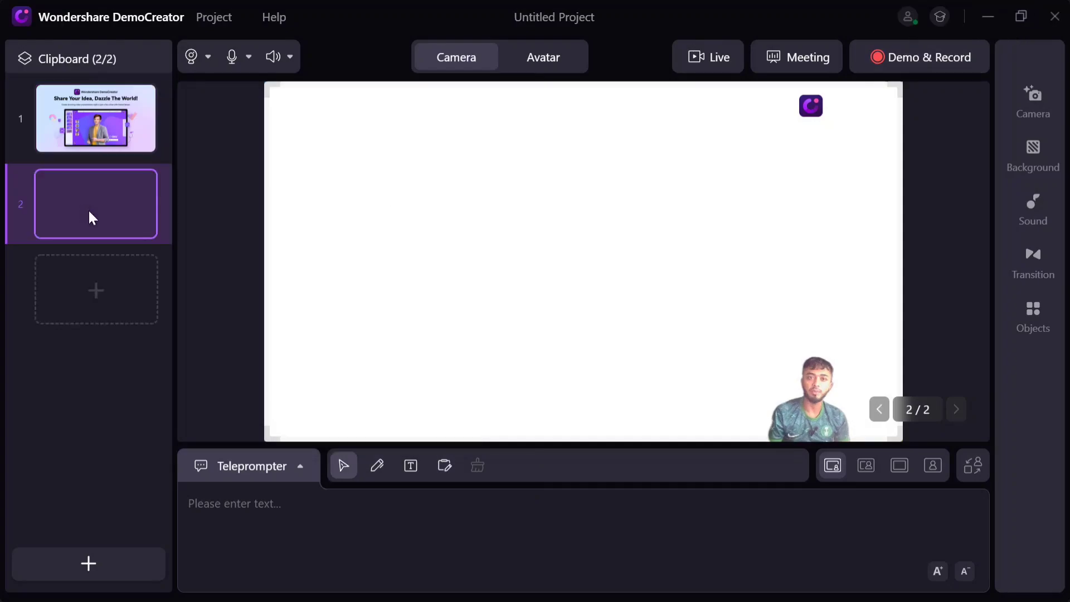
pyautogui.click(107, 296)
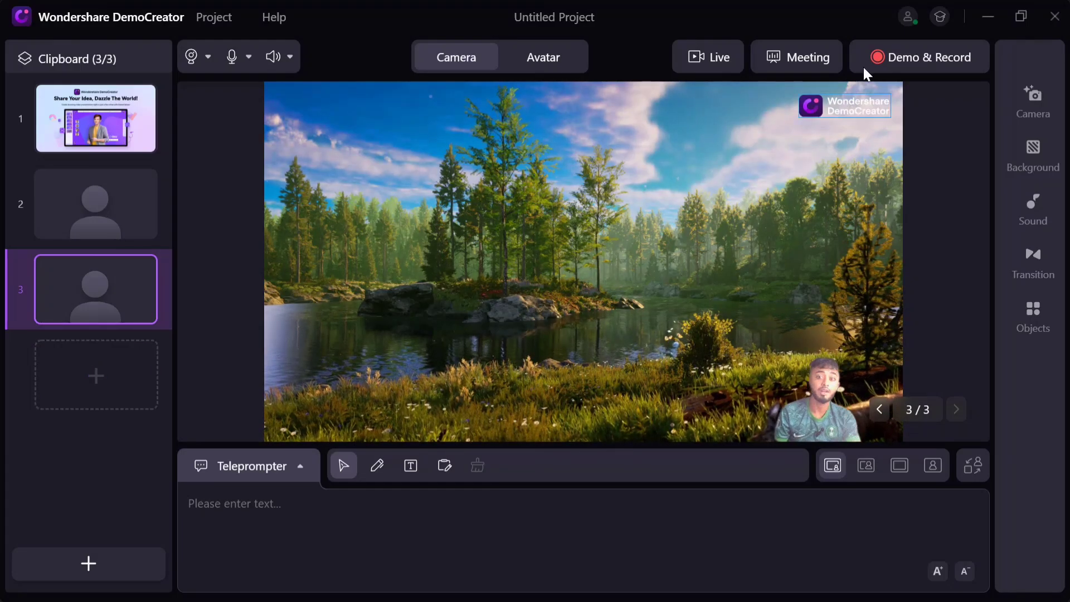
pyautogui.click(209, 57)
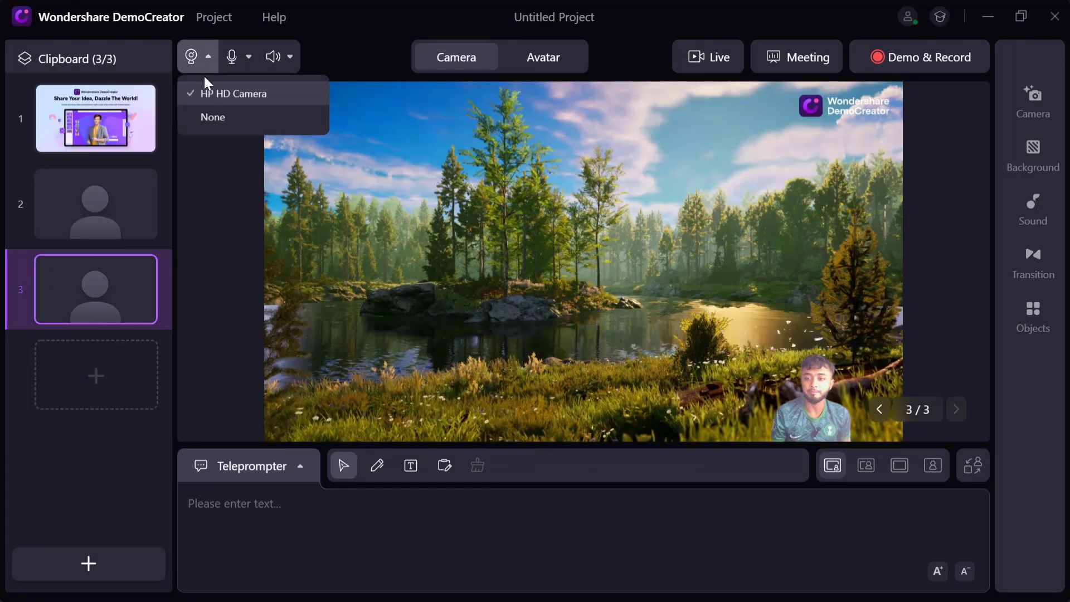
pyautogui.click(215, 114)
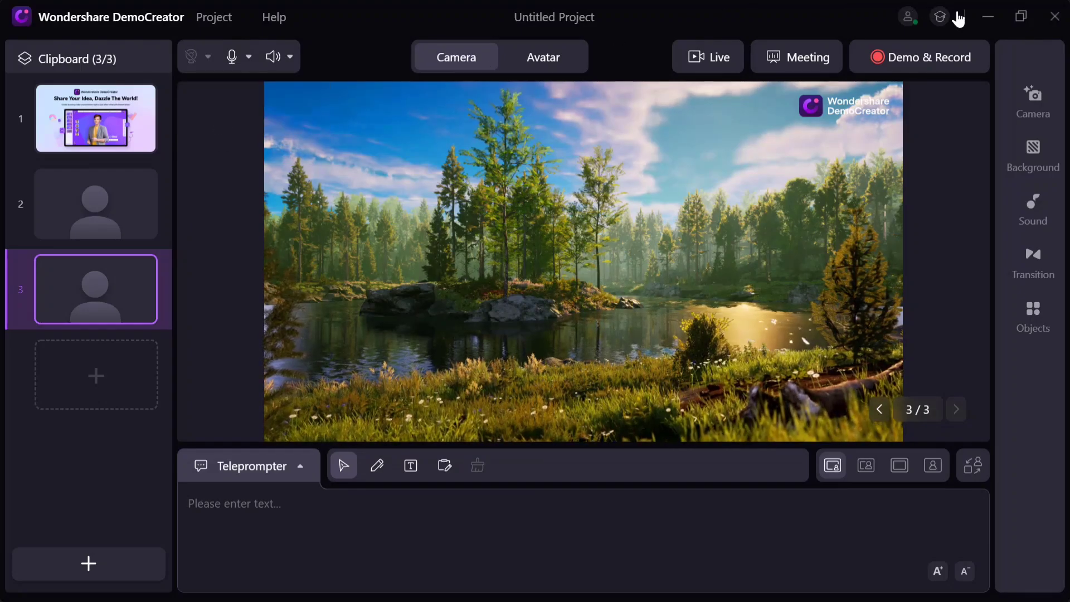
# Step: Close the presentation project without saving its changes
pyautogui.click(1054, 17)
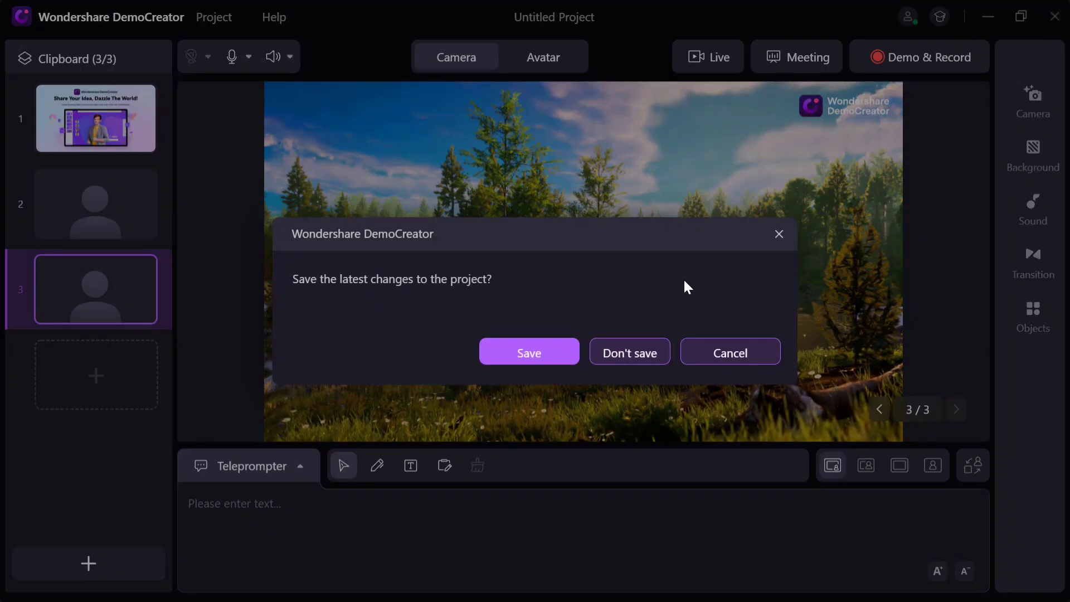
pyautogui.click(646, 352)
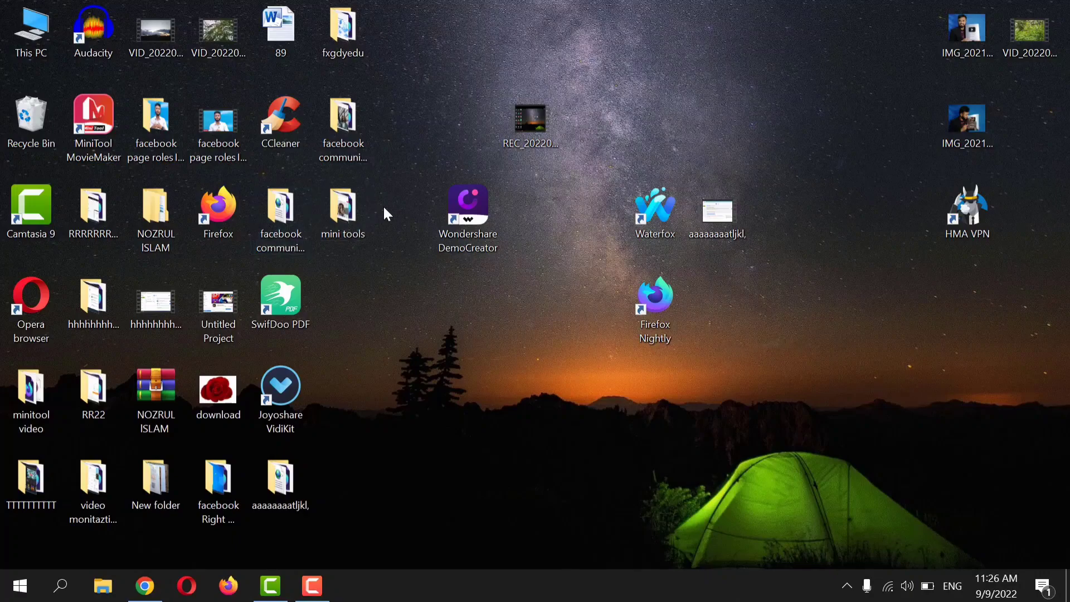